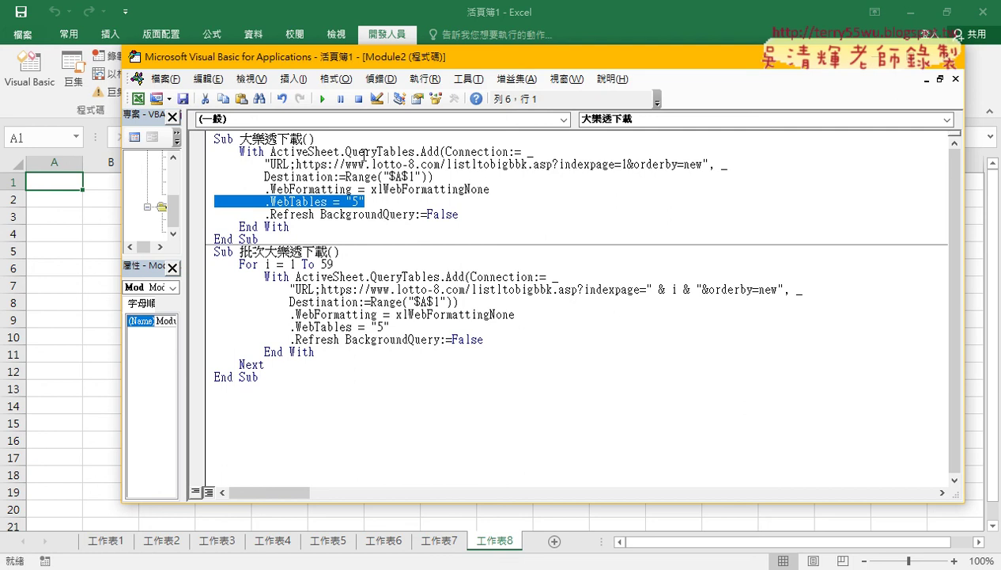
Copy the lotto-8.com URL from the macro's QueryTables.Add line and switch back to worksheet 工作表8
{"action": "key", "text": "End"}
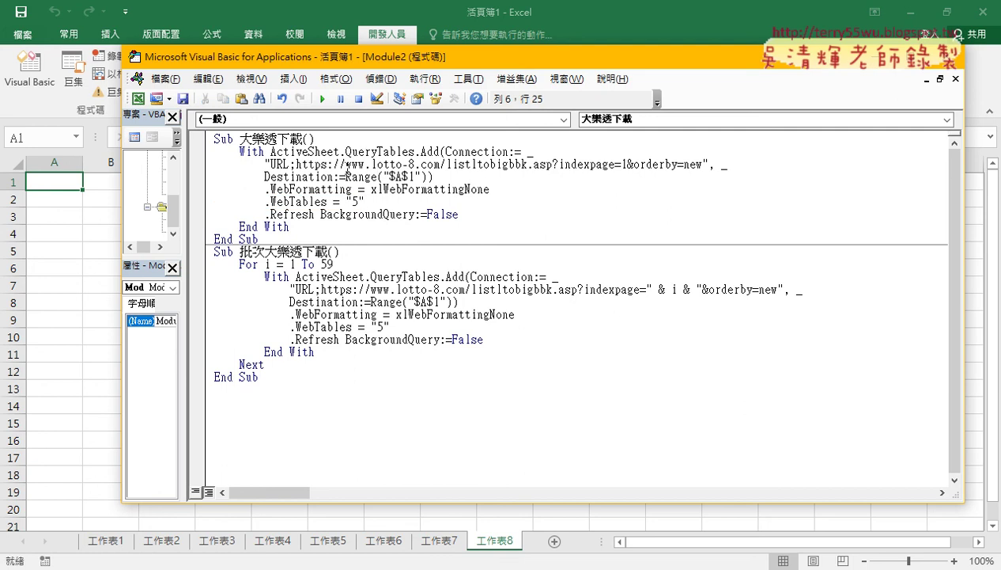
{"action": "left_click_drag", "start_coordinate": [298, 164], "coordinate": [707, 170]}
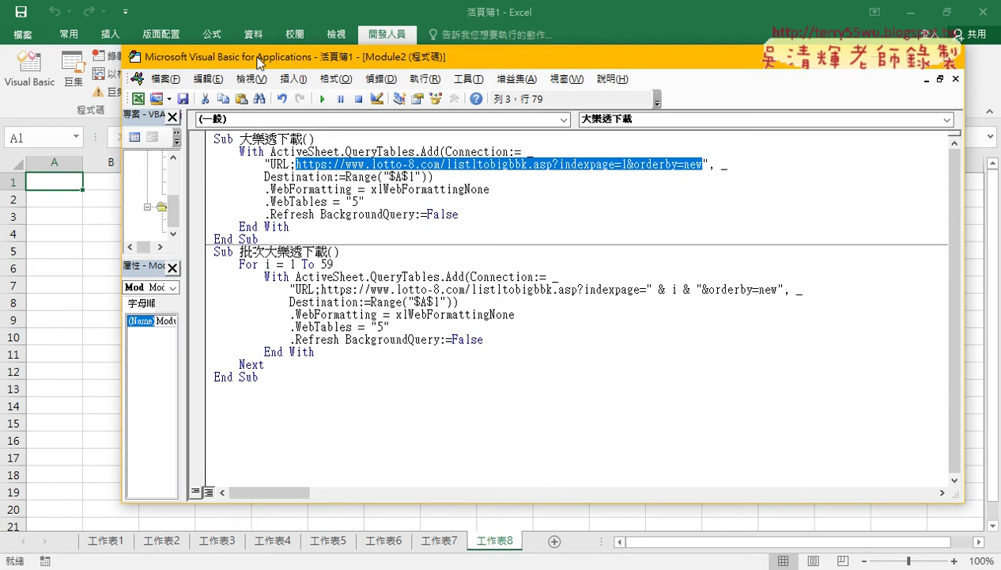
{"action": "left_click", "coordinate": [253, 34]}
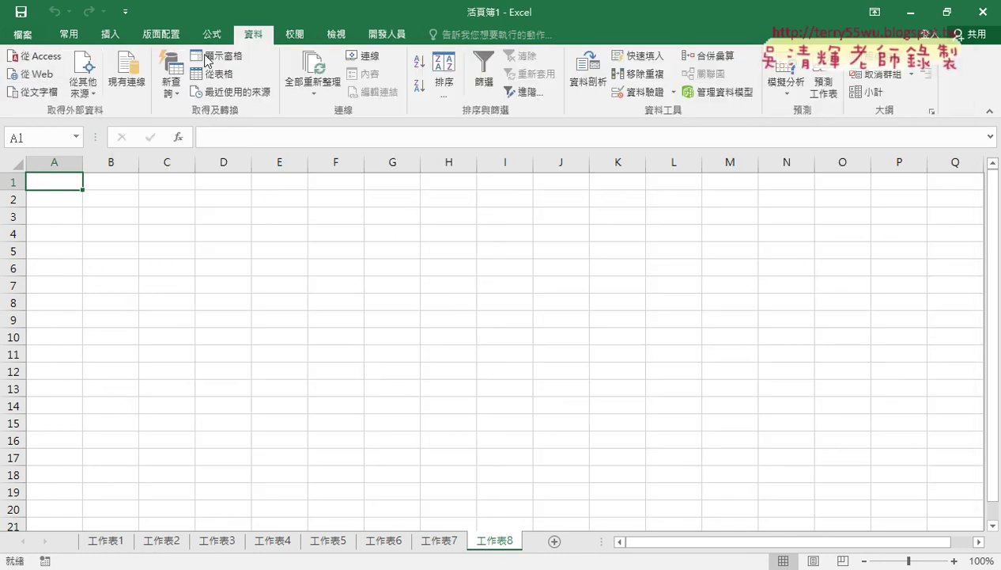
Start a new web query and paste the lotto-8.com results URL as its address
{"action": "left_click", "coordinate": [42, 80]}
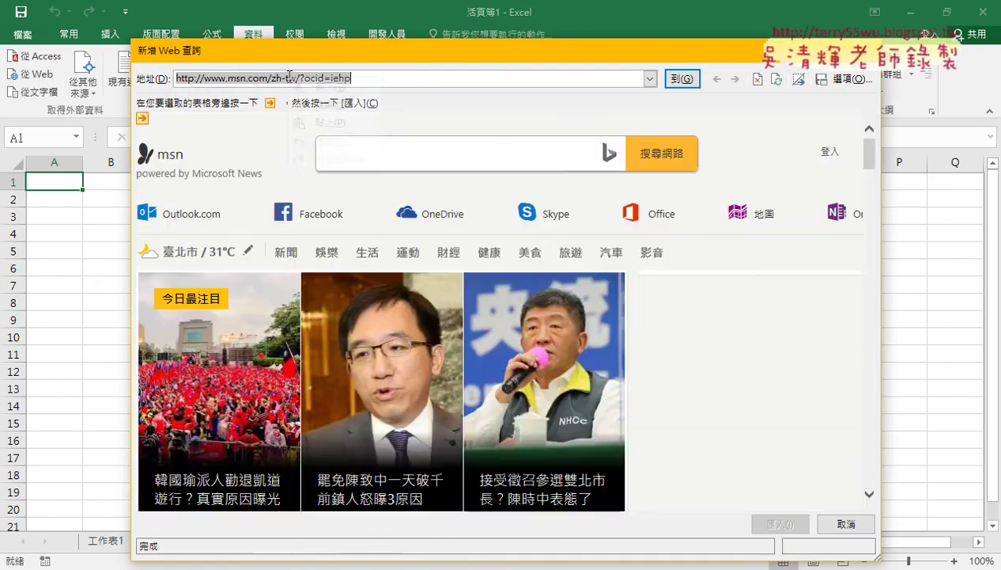
{"action": "right_click", "coordinate": [289, 75]}
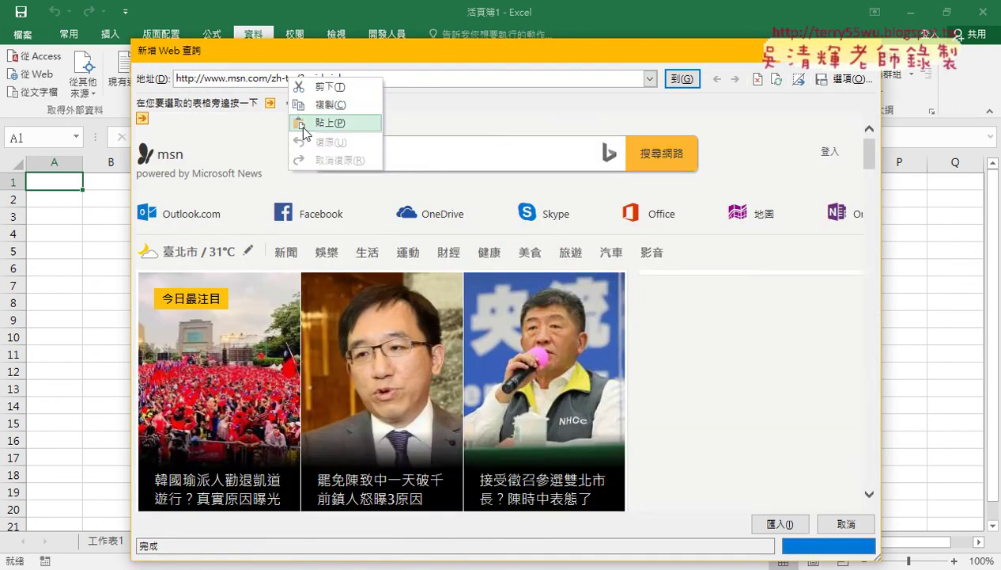
{"action": "left_click", "coordinate": [301, 123]}
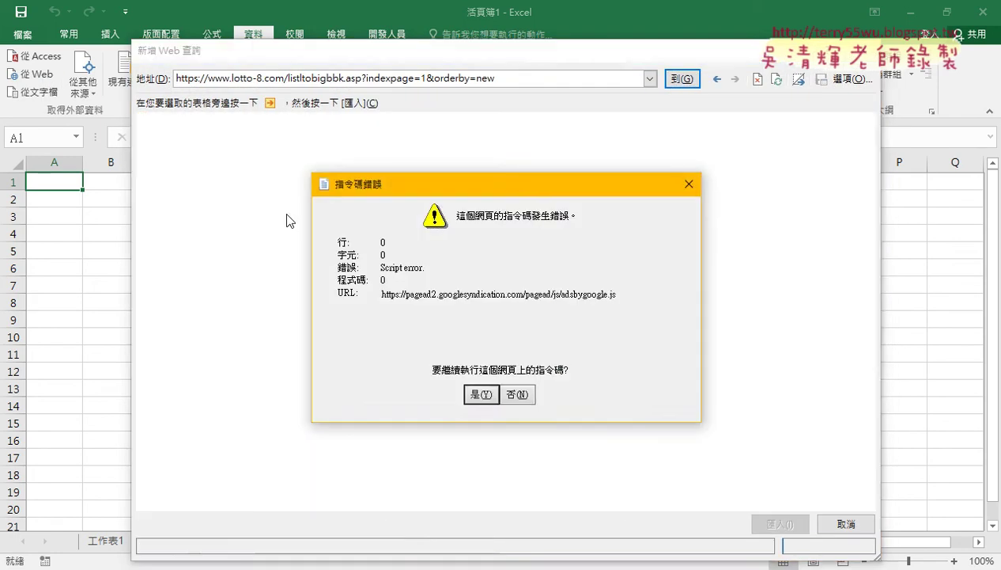
Dismiss the ten script-error prompts until the lotto-8.com results page loads, then switch to the browser
{"action": "left_click", "coordinate": [478, 394]}
{"action": "left_click", "coordinate": [478, 394]}
{"action": "left_click", "coordinate": [478, 394]}
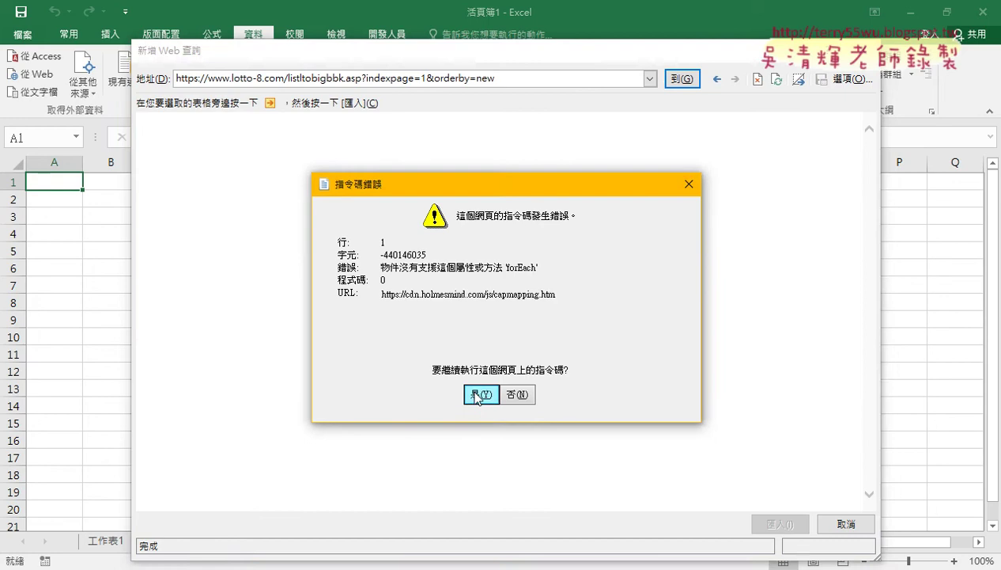
{"action": "left_click", "coordinate": [477, 394]}
{"action": "left_click", "coordinate": [478, 394]}
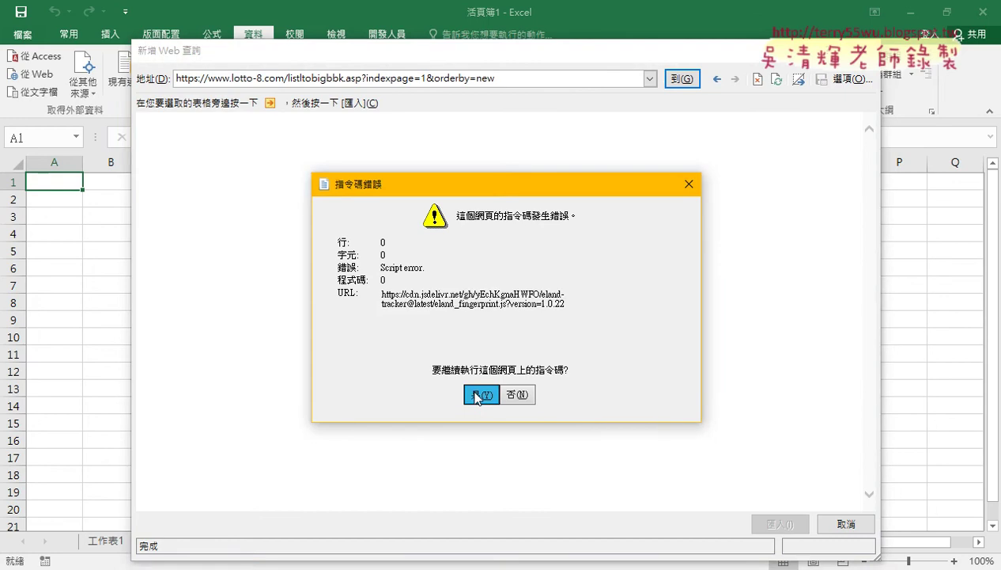
{"action": "left_click", "coordinate": [477, 393]}
{"action": "left_click", "coordinate": [478, 394]}
{"action": "left_click", "coordinate": [477, 394]}
{"action": "left_click", "coordinate": [478, 394]}
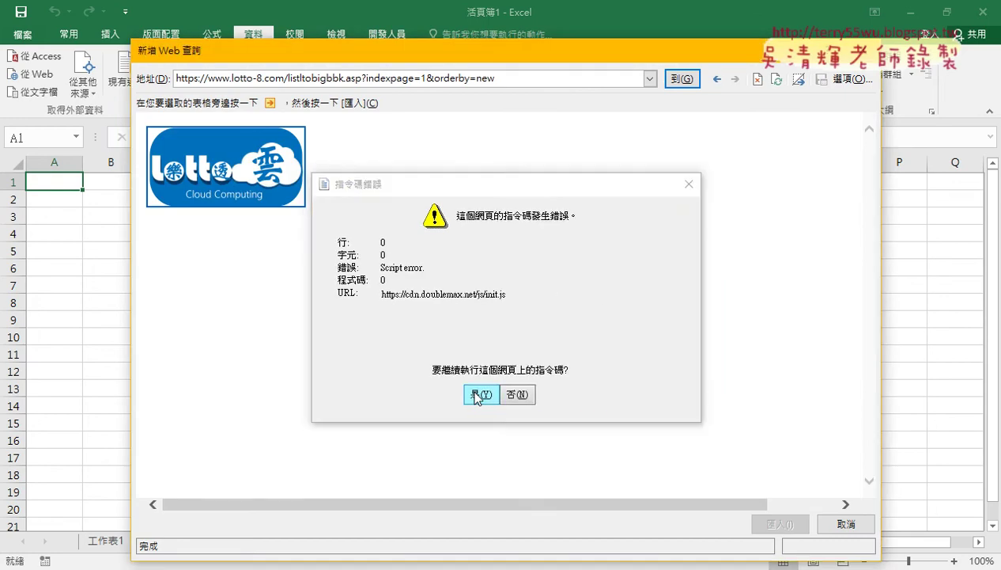
{"action": "left_click", "coordinate": [478, 394]}
{"action": "scroll", "coordinate": [227, 368], "scroll_direction": "down", "scroll_amount": 3}
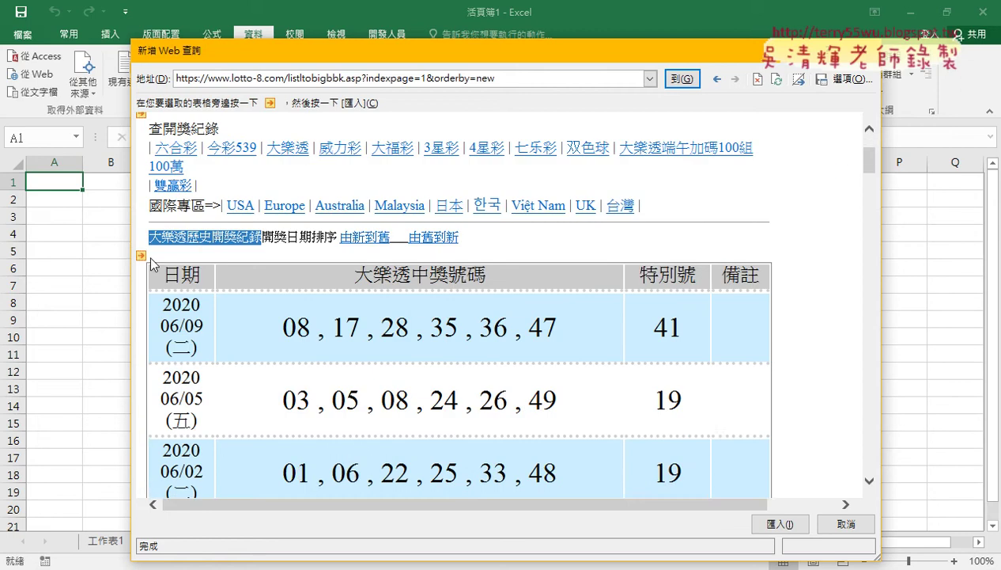
{"action": "scroll", "coordinate": [146, 139], "scroll_direction": "up", "scroll_amount": 3}
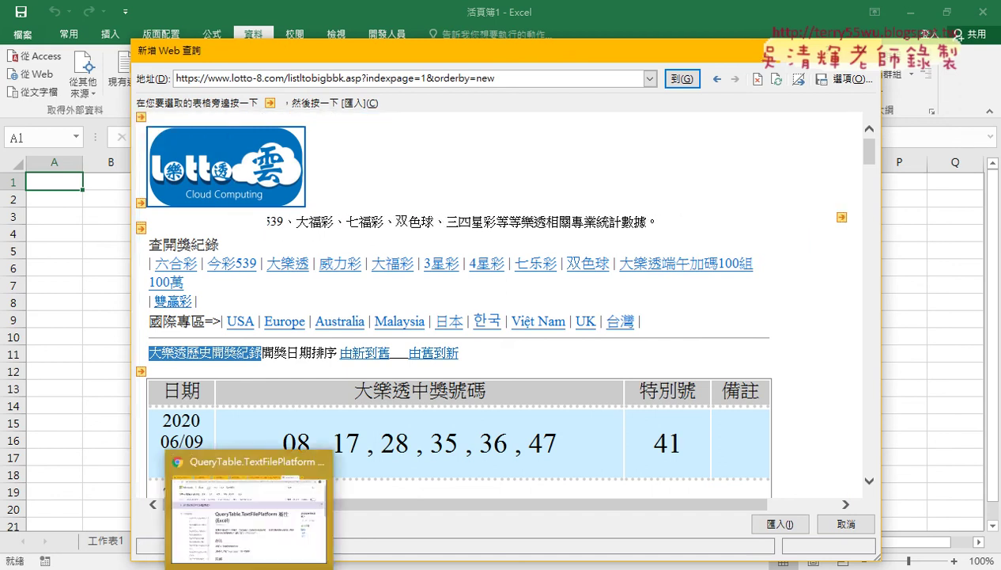
{"action": "left_click", "coordinate": [246, 517]}
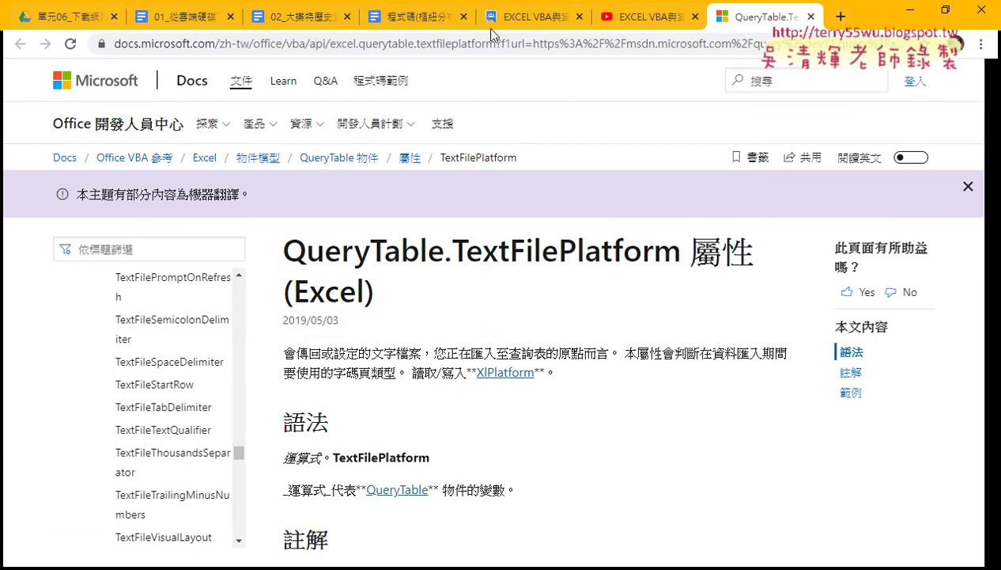
Open the 網址 link at the top of the 02_大樂特歷史資料下載 notes in a new tab
{"action": "left_click", "coordinate": [299, 26]}
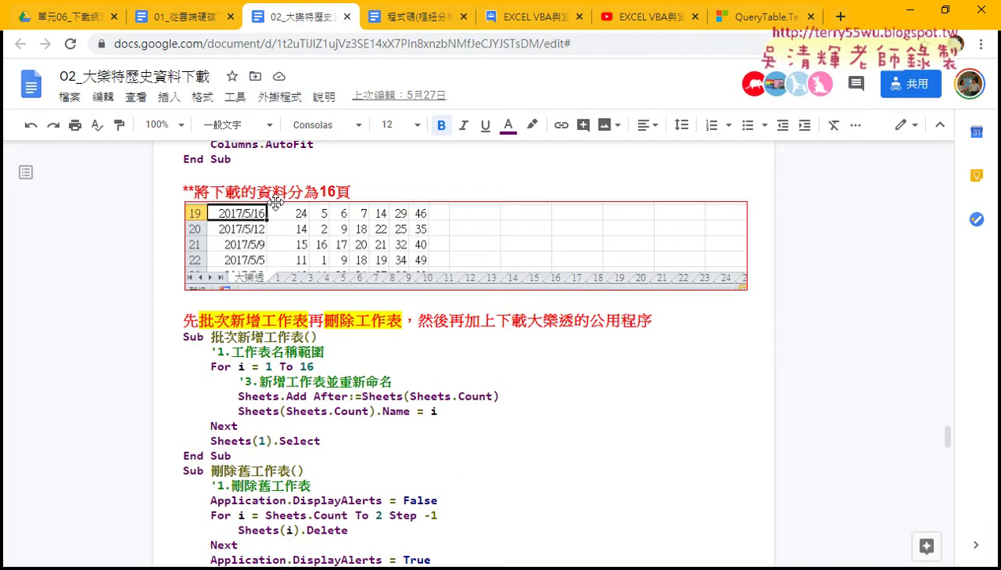
{"action": "scroll", "coordinate": [275, 199], "scroll_direction": "up", "scroll_amount": 10}
{"action": "scroll", "coordinate": [275, 200], "scroll_direction": "up", "scroll_amount": 10}
{"action": "scroll", "coordinate": [275, 199], "scroll_direction": "up", "scroll_amount": 10}
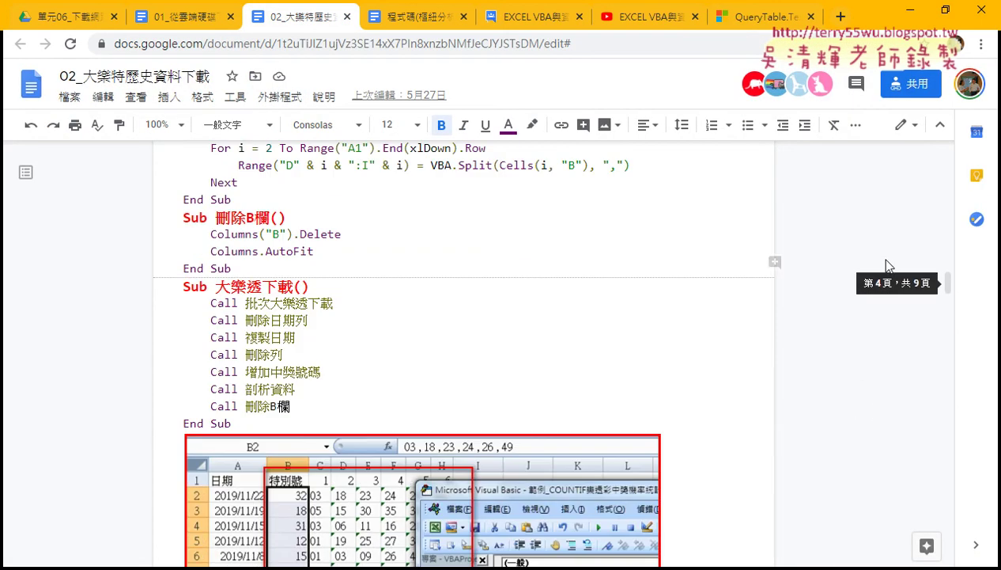
{"action": "left_click_drag", "start_coordinate": [950, 284], "coordinate": [949, 156]}
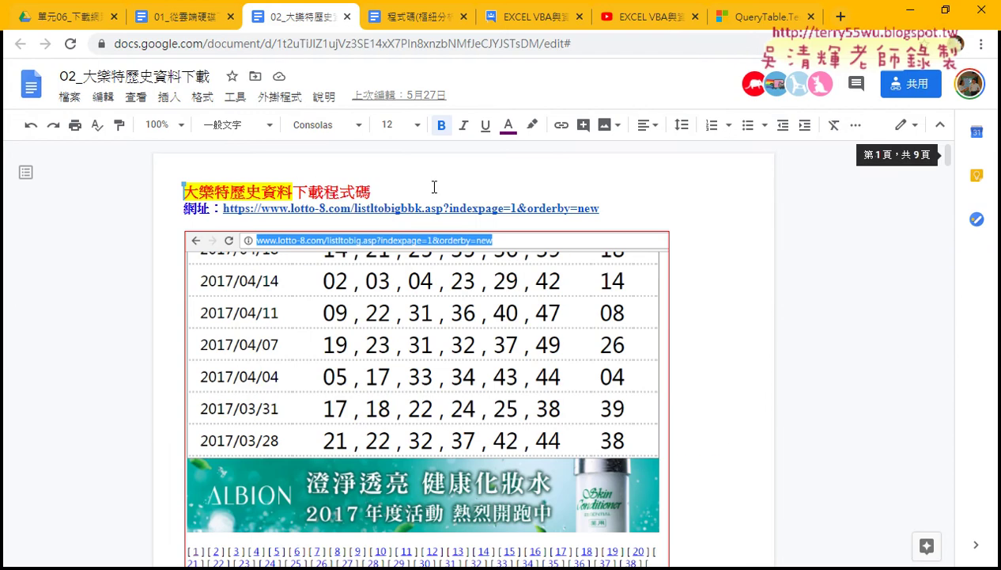
{"action": "left_click", "coordinate": [389, 209]}
{"action": "left_click", "coordinate": [324, 232]}
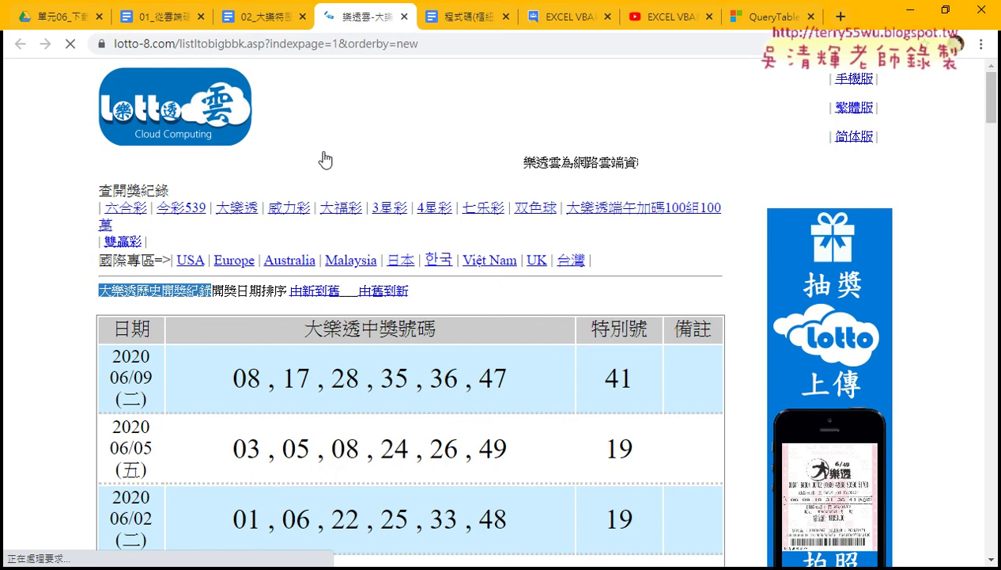
View the lotto-8.com results page's HTML source with 檢視網頁原始碼
{"action": "right_click", "coordinate": [202, 231]}
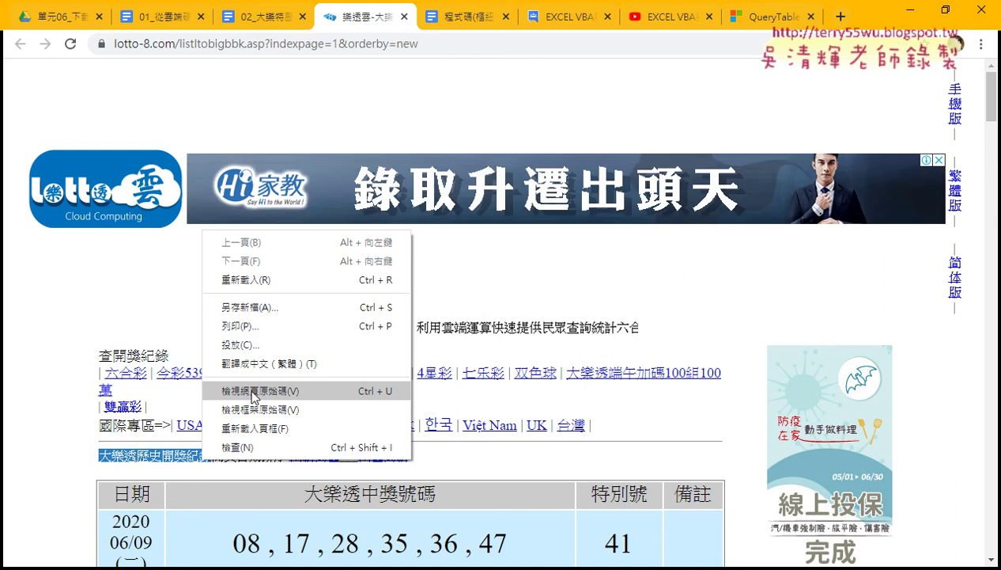
{"action": "left_click", "coordinate": [253, 391]}
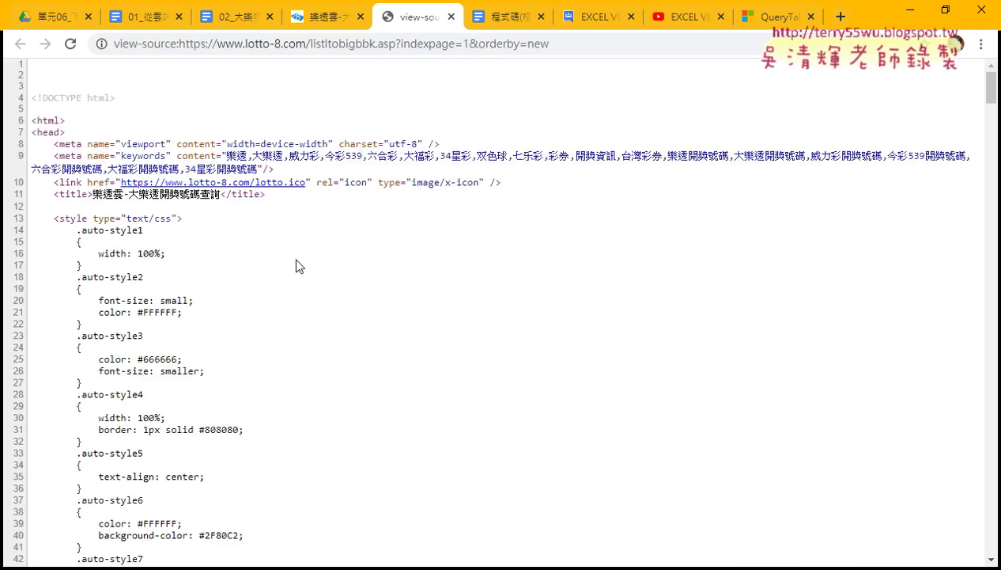
Scroll down the page source to the results table rows, then close the view-source tab
{"action": "scroll", "coordinate": [297, 266], "scroll_direction": "down", "scroll_amount": 5}
{"action": "scroll", "coordinate": [297, 266], "scroll_direction": "down", "scroll_amount": 4}
{"action": "scroll", "coordinate": [296, 266], "scroll_direction": "down", "scroll_amount": 4}
{"action": "scroll", "coordinate": [296, 265], "scroll_direction": "down", "scroll_amount": 4}
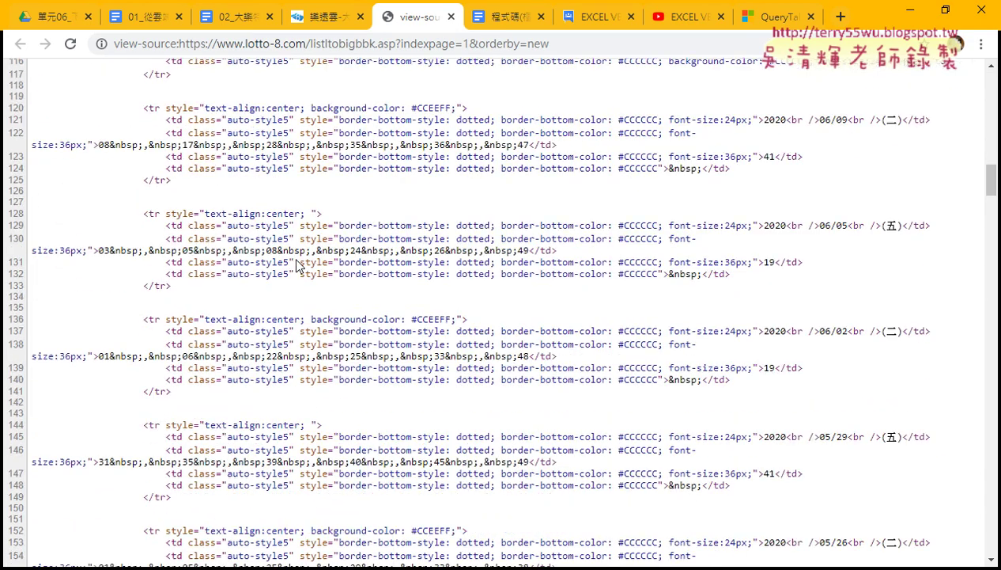
{"action": "scroll", "coordinate": [297, 266], "scroll_direction": "down", "scroll_amount": 5}
{"action": "scroll", "coordinate": [296, 266], "scroll_direction": "down", "scroll_amount": 4}
{"action": "scroll", "coordinate": [297, 266], "scroll_direction": "down", "scroll_amount": 5}
{"action": "scroll", "coordinate": [297, 266], "scroll_direction": "down", "scroll_amount": 4}
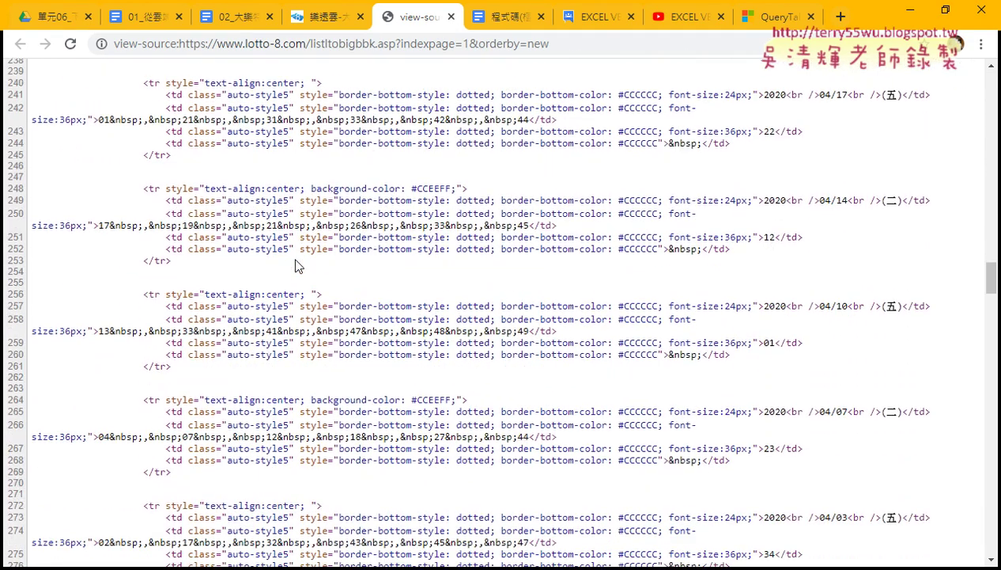
{"action": "scroll", "coordinate": [297, 266], "scroll_direction": "down", "scroll_amount": 1}
{"action": "scroll", "coordinate": [296, 266], "scroll_direction": "down", "scroll_amount": 3}
{"action": "scroll", "coordinate": [297, 265], "scroll_direction": "down", "scroll_amount": 3}
{"action": "scroll", "coordinate": [297, 266], "scroll_direction": "down", "scroll_amount": 1}
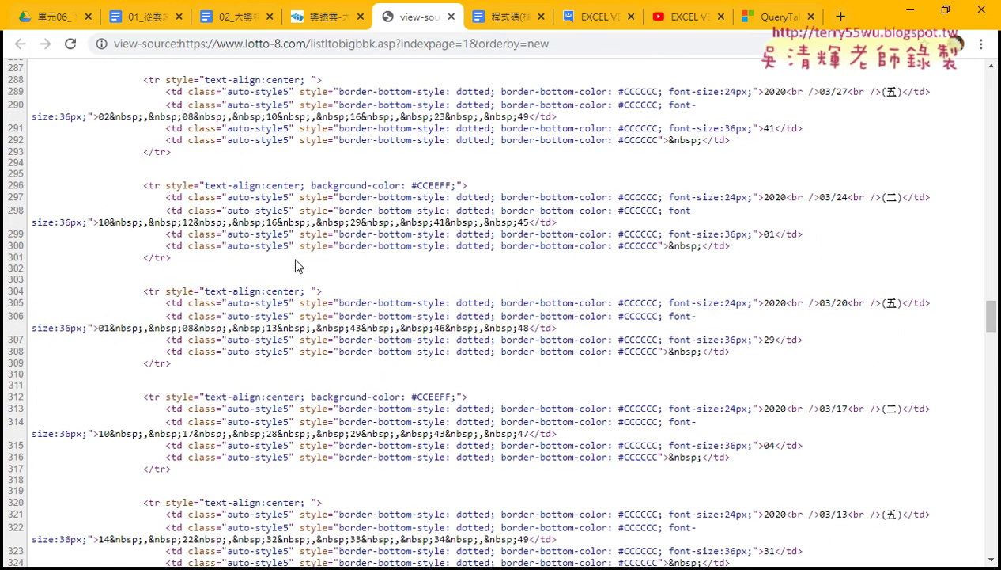
{"action": "scroll", "coordinate": [298, 266], "scroll_direction": "down", "scroll_amount": 3}
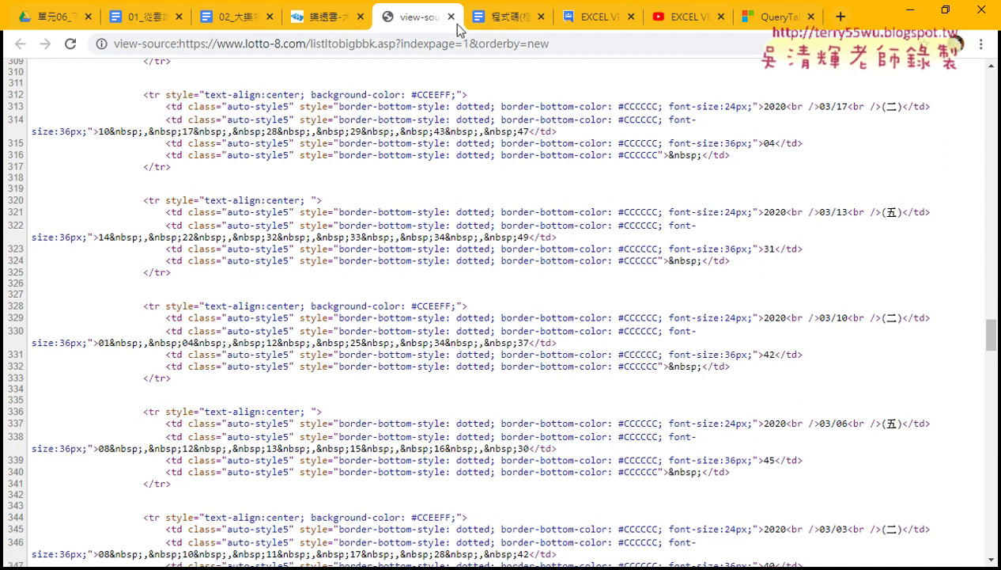
{"action": "scroll", "coordinate": [479, 308], "scroll_direction": "down", "scroll_amount": 4}
{"action": "scroll", "coordinate": [479, 309], "scroll_direction": "down", "scroll_amount": 5}
{"action": "scroll", "coordinate": [480, 302], "scroll_direction": "down", "scroll_amount": 3}
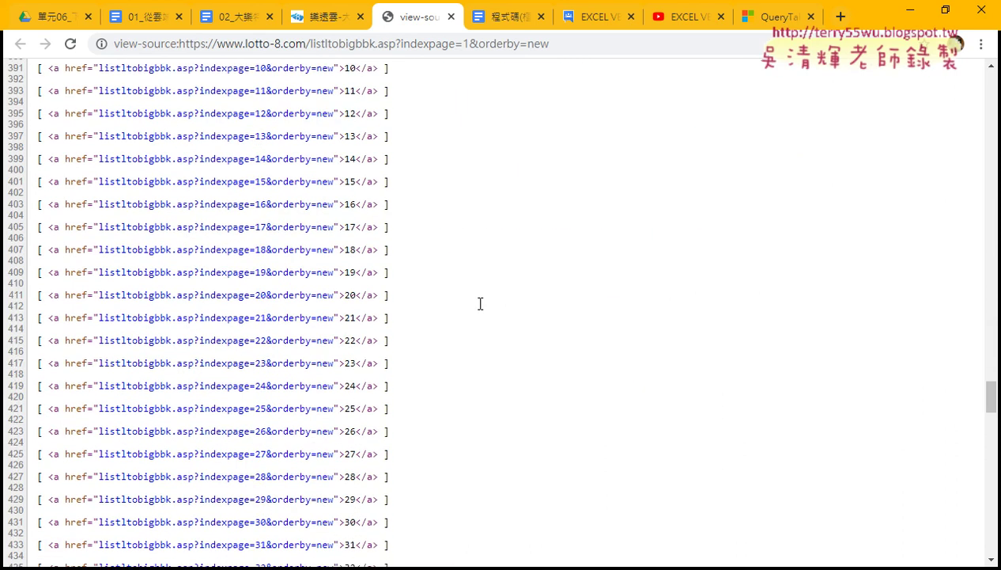
{"action": "scroll", "coordinate": [451, 115], "scroll_direction": "down", "scroll_amount": 5}
{"action": "left_click", "coordinate": [450, 17]}
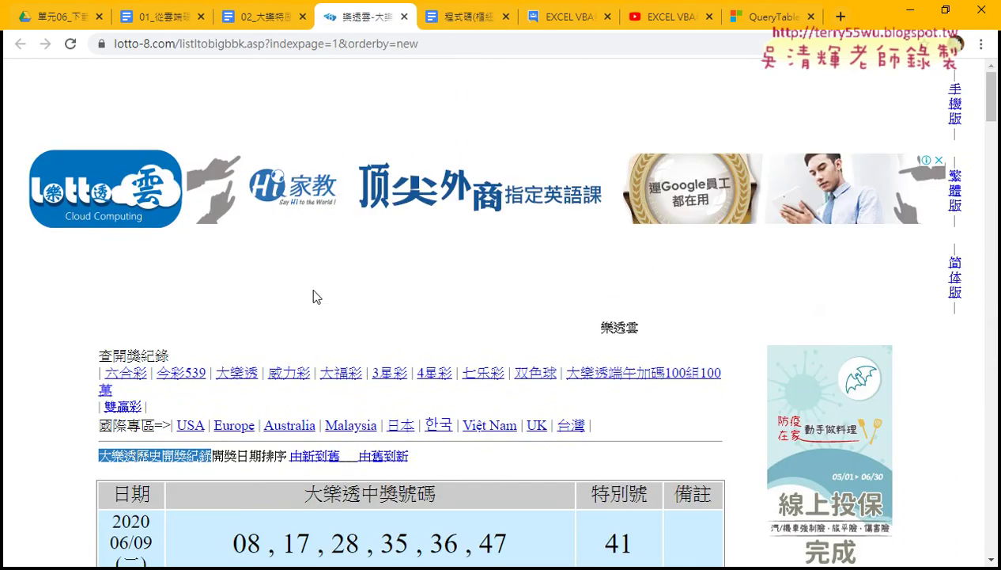
Select the 日期 header text and inspect its td element in DevTools
{"action": "scroll", "coordinate": [138, 351], "scroll_direction": "down", "scroll_amount": 1}
{"action": "scroll", "coordinate": [139, 351], "scroll_direction": "down", "scroll_amount": 2}
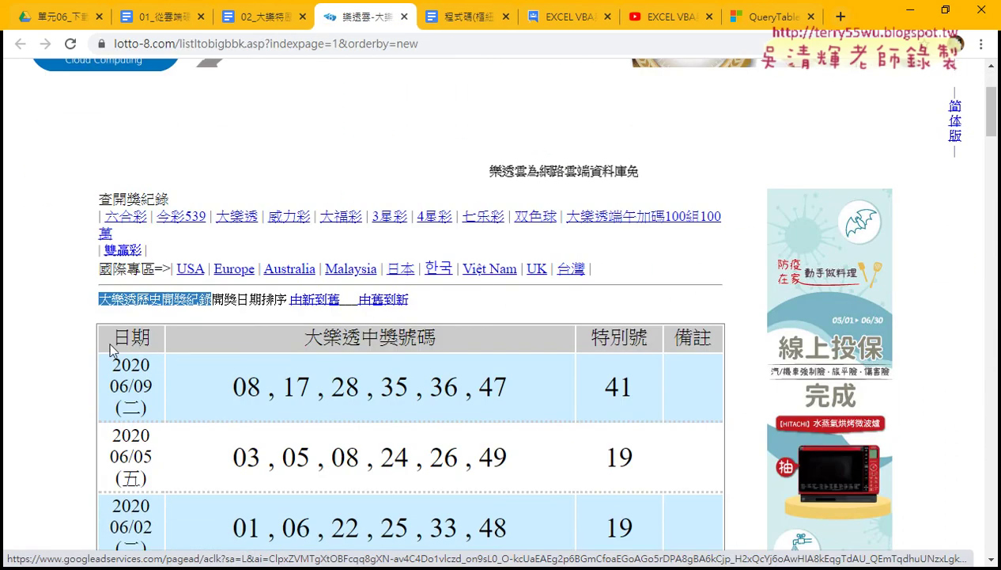
{"action": "left_click_drag", "start_coordinate": [108, 343], "coordinate": [154, 339]}
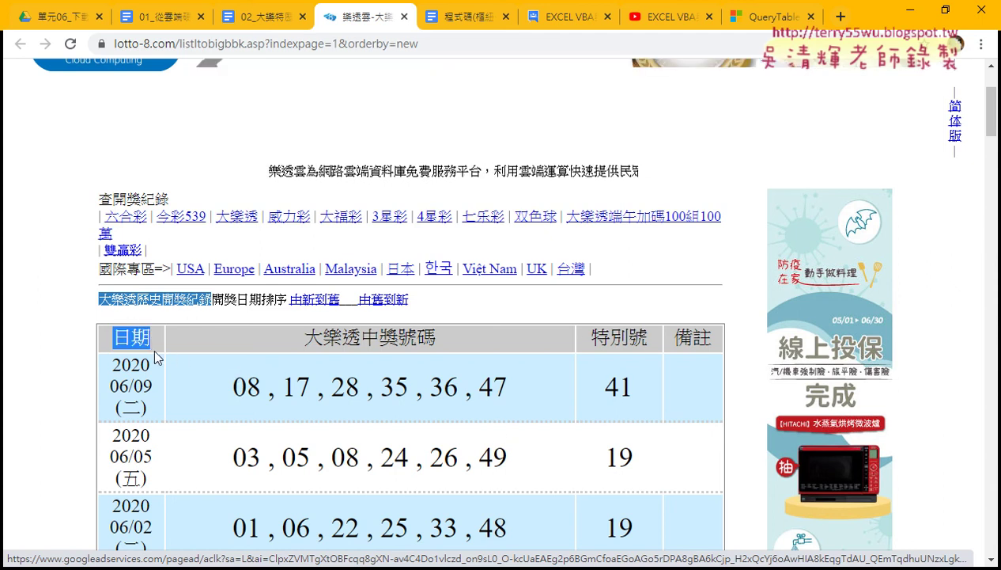
{"action": "key", "text": "shift+Left"}
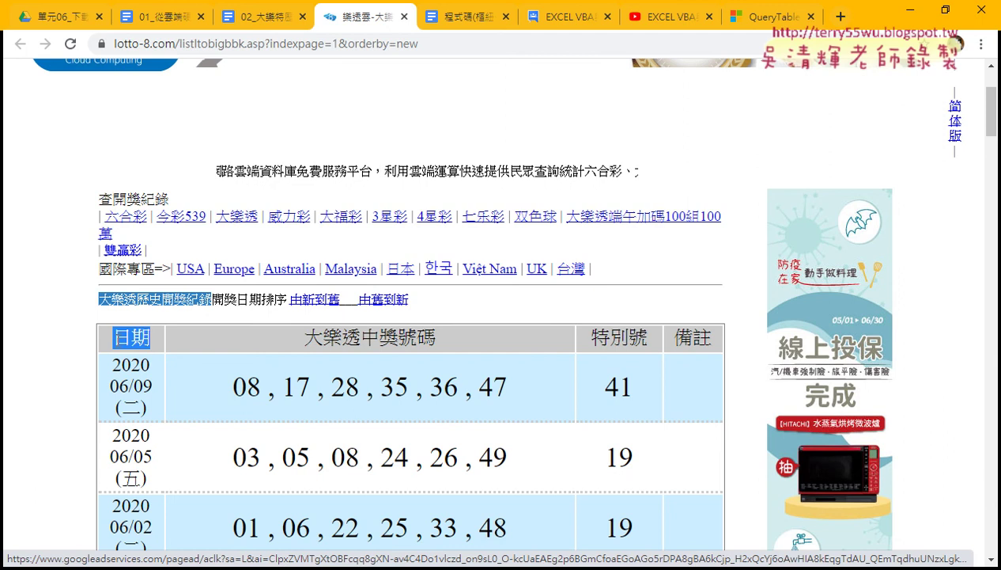
{"action": "key", "text": "shift+Right"}
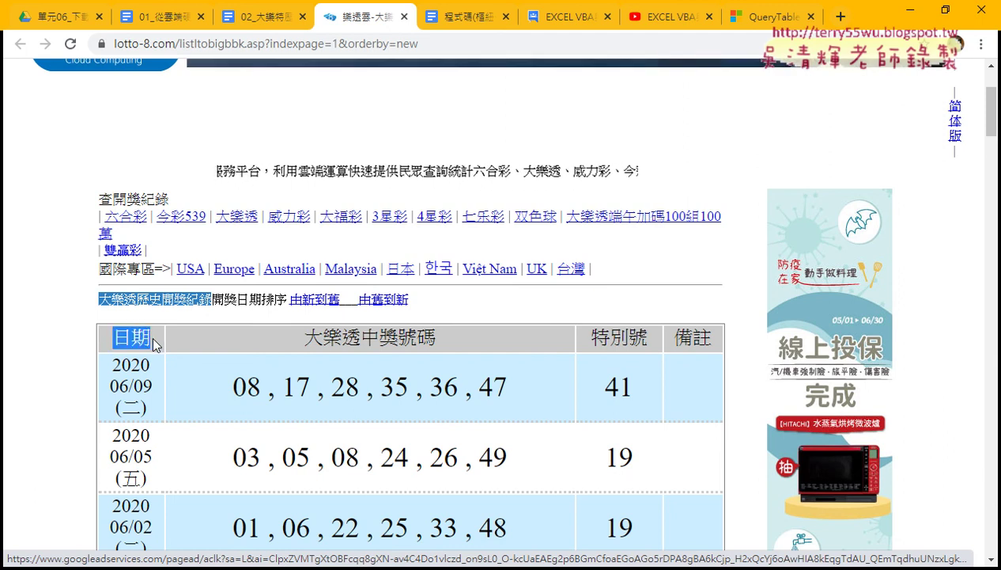
{"action": "right_click", "coordinate": [129, 341]}
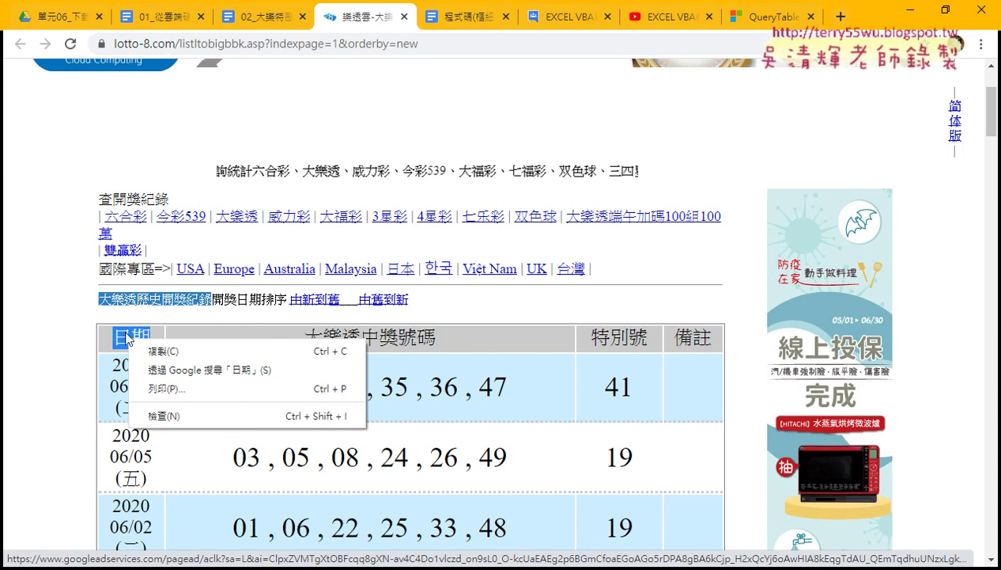
{"action": "left_click", "coordinate": [173, 421]}
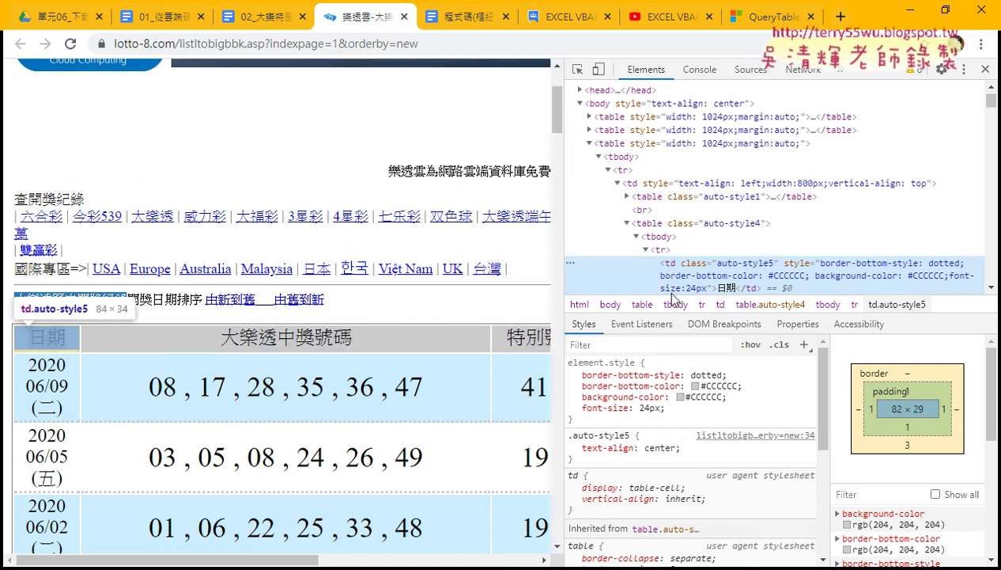
Enlarge the DevTools element tree to show all header cells, then cancel Excel's New Web Query dialog
{"action": "left_click_drag", "start_coordinate": [673, 299], "coordinate": [676, 426]}
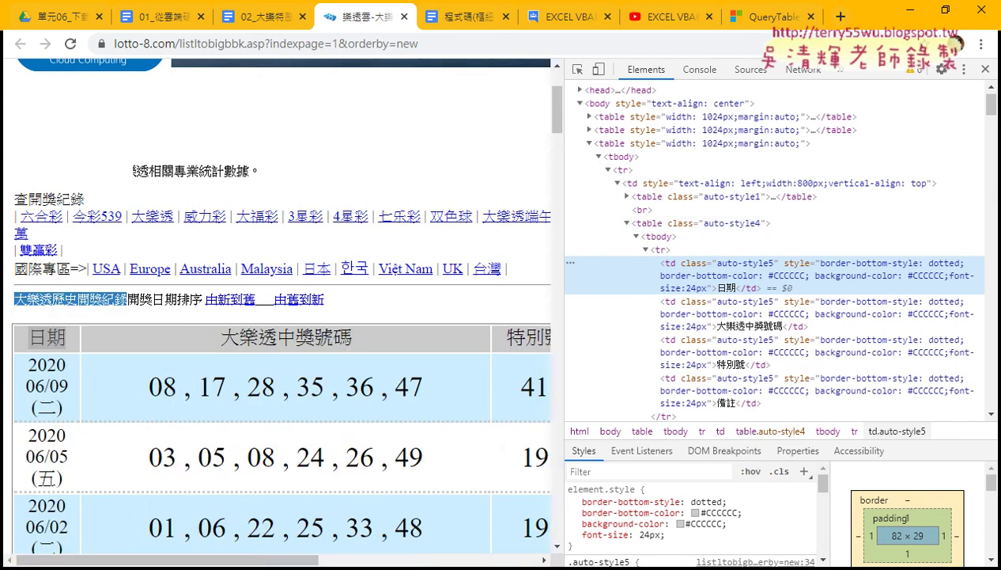
{"action": "left_click", "coordinate": [410, 518]}
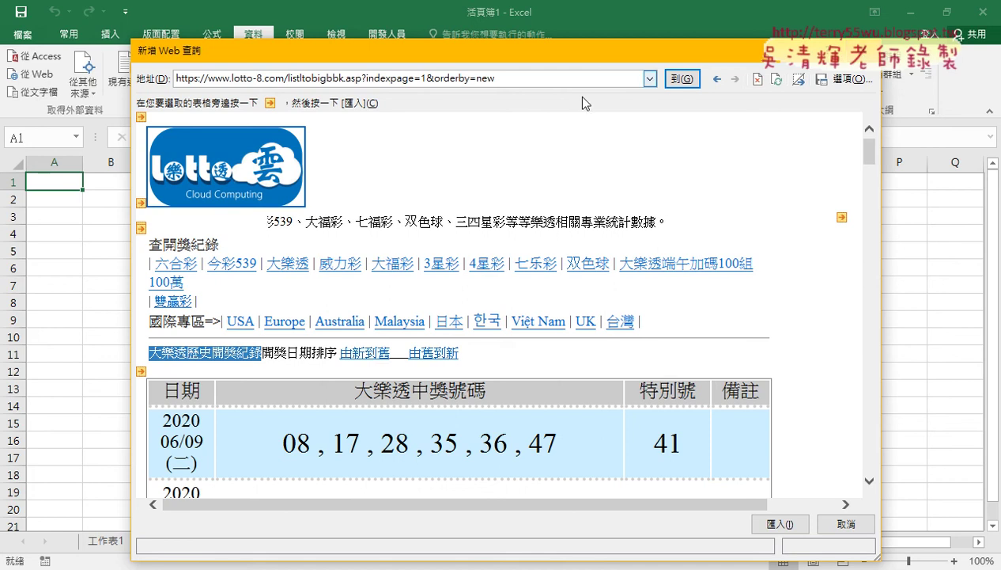
{"action": "left_click", "coordinate": [862, 50]}
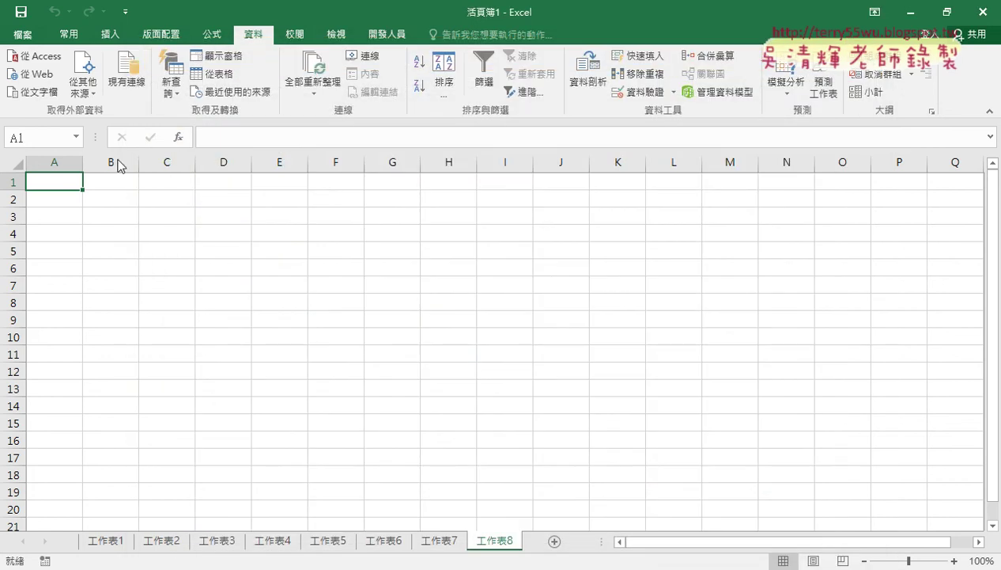
Open the Visual Basic editor from the Developer tab to view Module2's macros
{"action": "left_click", "coordinate": [371, 35]}
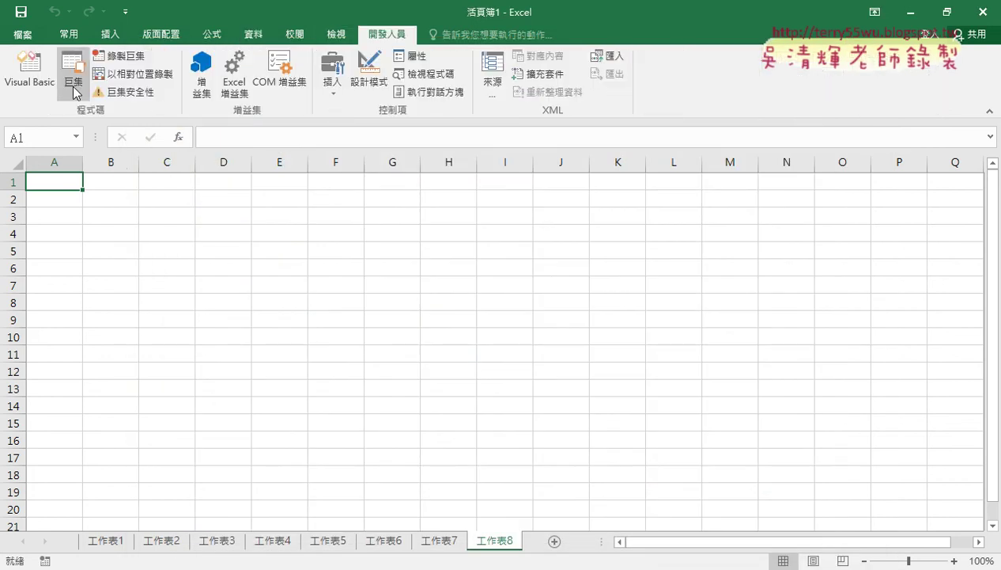
{"action": "left_click", "coordinate": [30, 71]}
{"action": "left_click", "coordinate": [388, 214]}
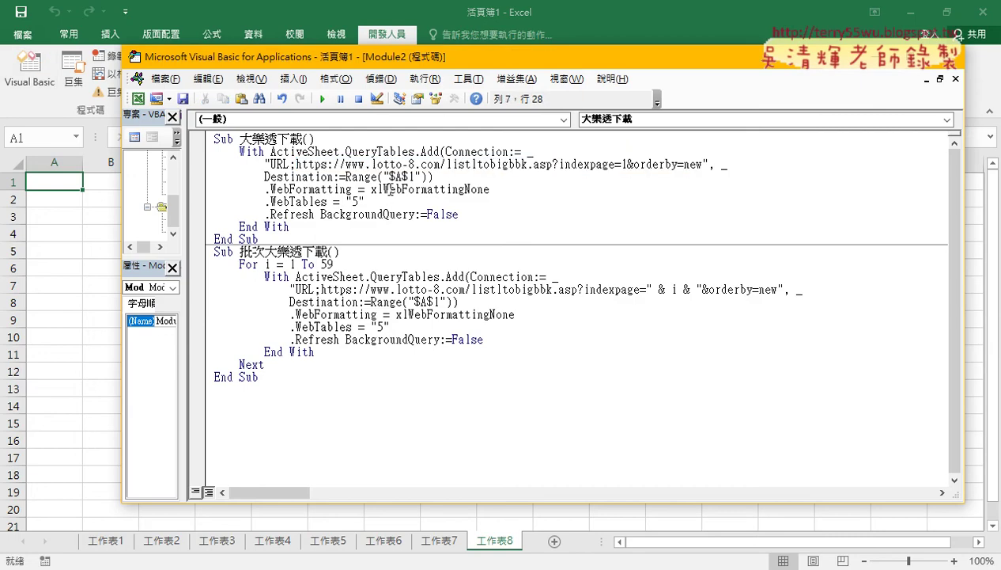
{"action": "left_click_drag", "start_coordinate": [365, 201], "coordinate": [266, 203]}
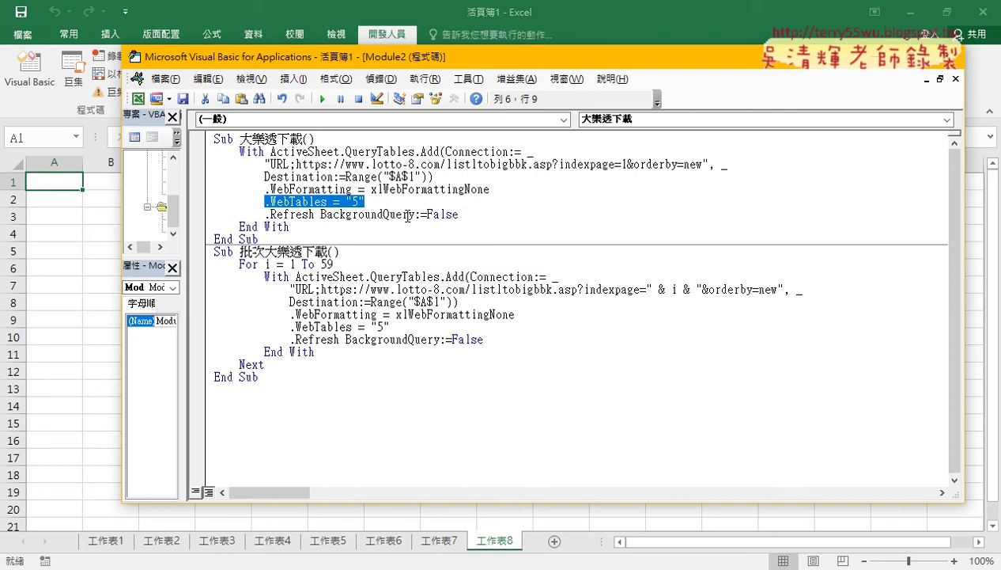
{"action": "left_click_drag", "start_coordinate": [371, 189], "coordinate": [492, 191]}
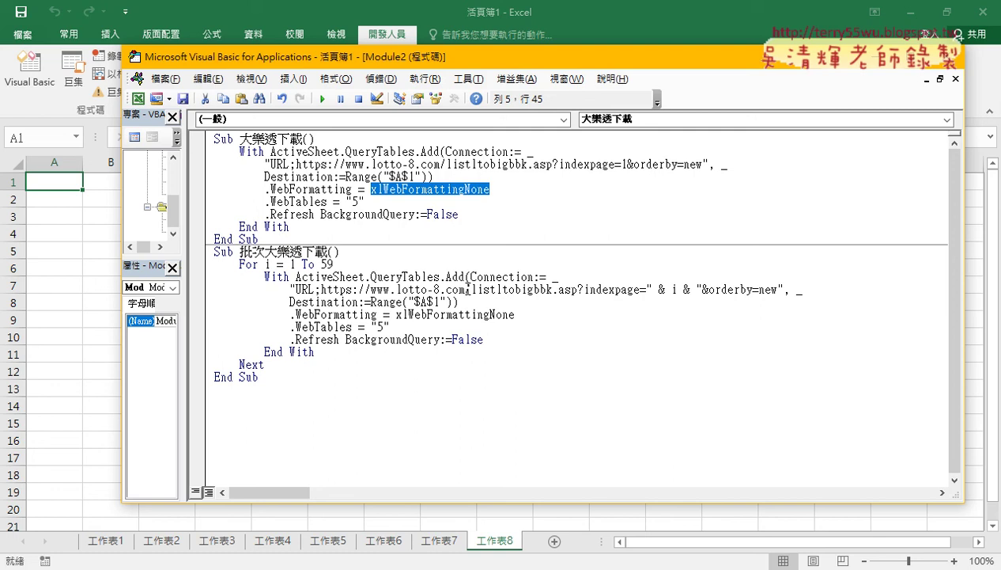
Highlight the loop counter in the URL and the row number in the A1 destination to review them
{"action": "left_click_drag", "start_coordinate": [701, 289], "coordinate": [647, 290]}
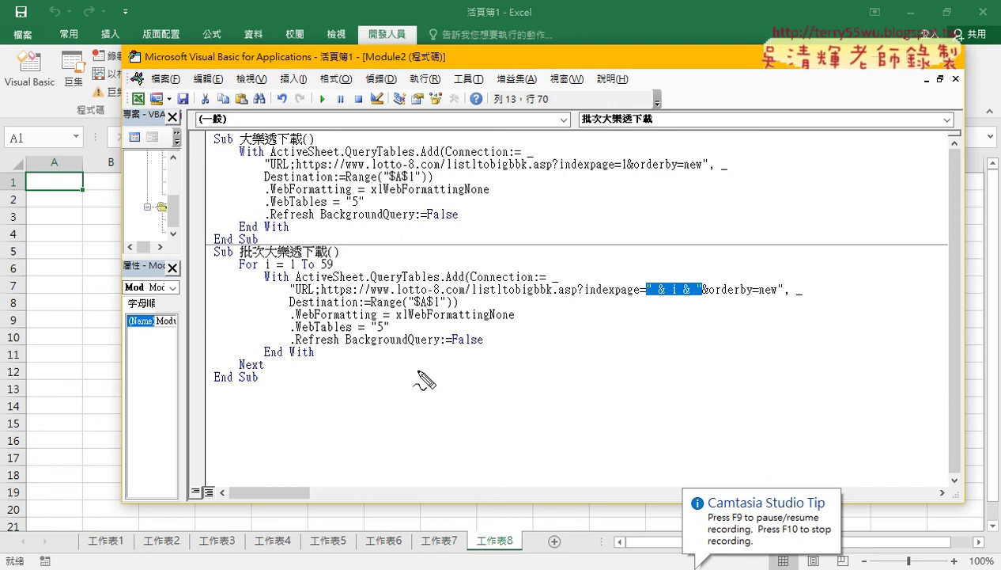
{"action": "mouse_move", "coordinate": [340, 278]}
{"action": "left_mouse_down"}
{"action": "mouse_move", "coordinate": [262, 285]}
{"action": "mouse_move", "coordinate": [332, 255]}
{"action": "mouse_move", "coordinate": [350, 264]}
{"action": "left_mouse_up"}
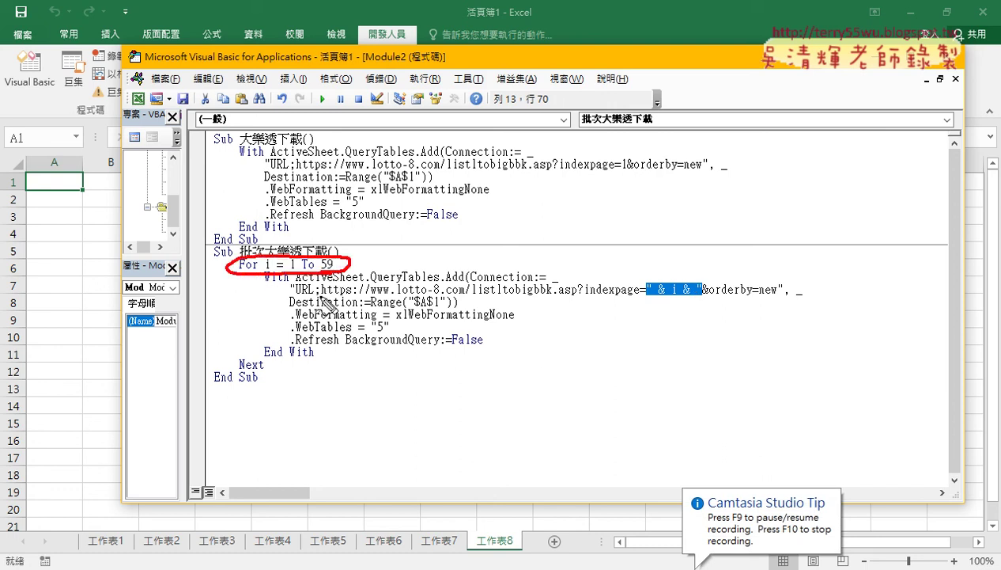
{"action": "mouse_move", "coordinate": [277, 360]}
{"action": "left_mouse_down"}
{"action": "mouse_move", "coordinate": [228, 364]}
{"action": "mouse_move", "coordinate": [259, 376]}
{"action": "left_mouse_up"}
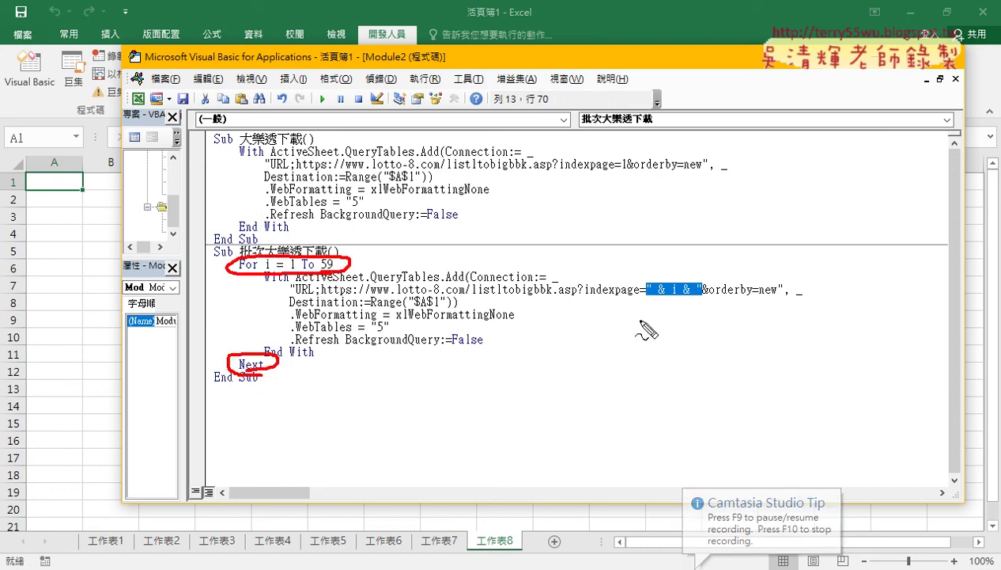
{"action": "left_click_drag", "start_coordinate": [647, 297], "coordinate": [703, 298]}
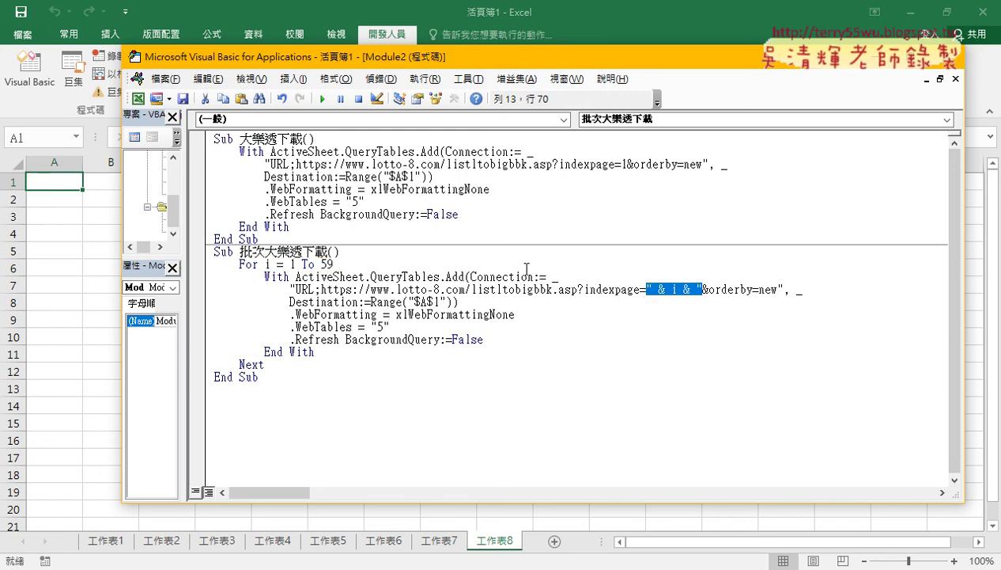
{"action": "double_click", "coordinate": [439, 301]}
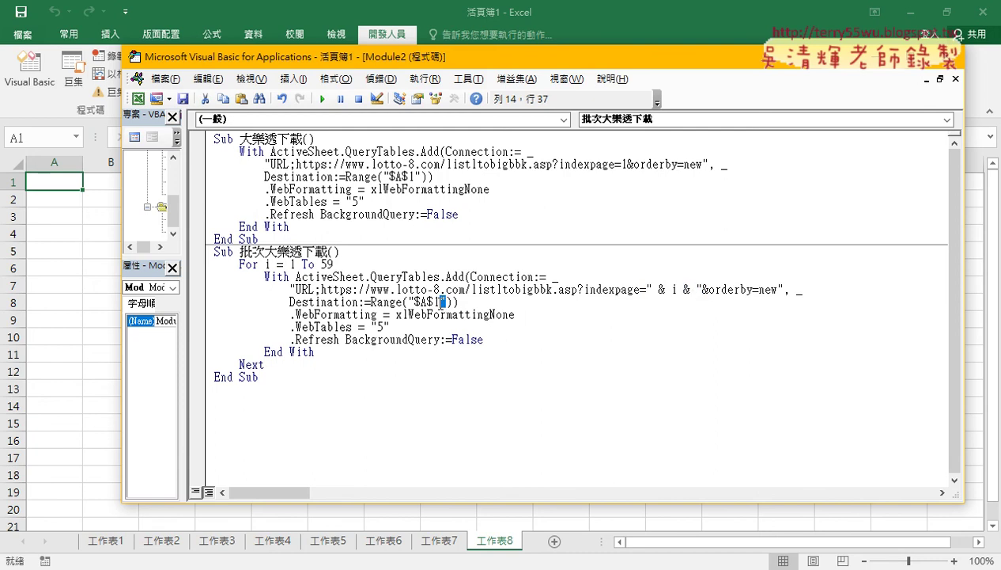
Below For i = 1 To 59, add indented lines If Range("A1") = "" Then, Else, End If
{"action": "left_click", "coordinate": [334, 264]}
{"action": "key", "text": "Return"}
{"action": "key", "text": "Return"}
{"action": "key", "text": "Up"}
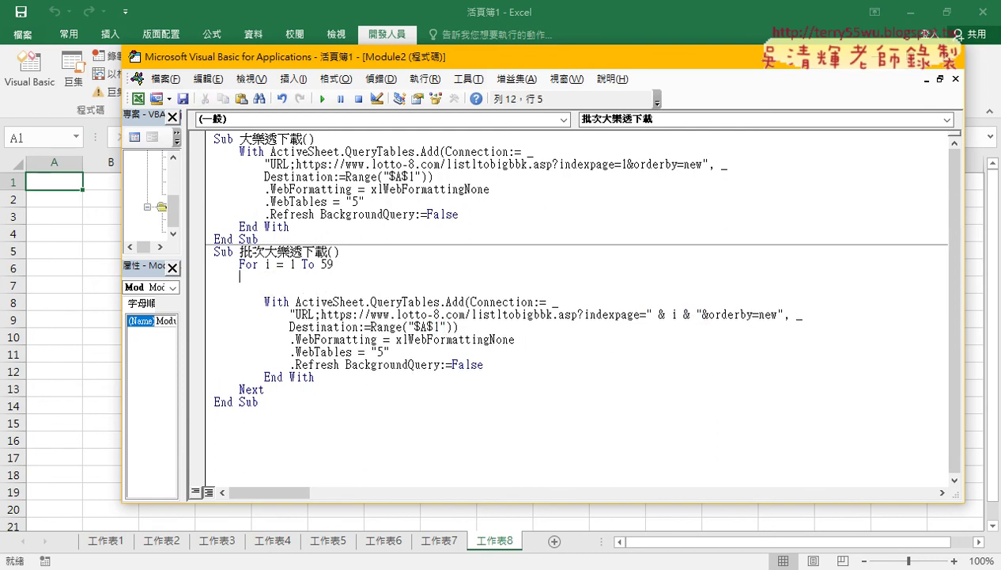
{"action": "key", "text": "Tab"}
{"action": "type", "text": "if"}
{"action": "type", "text": "r"}
{"action": "type", "text": "a"}
{"action": "type", "text": "nge("}
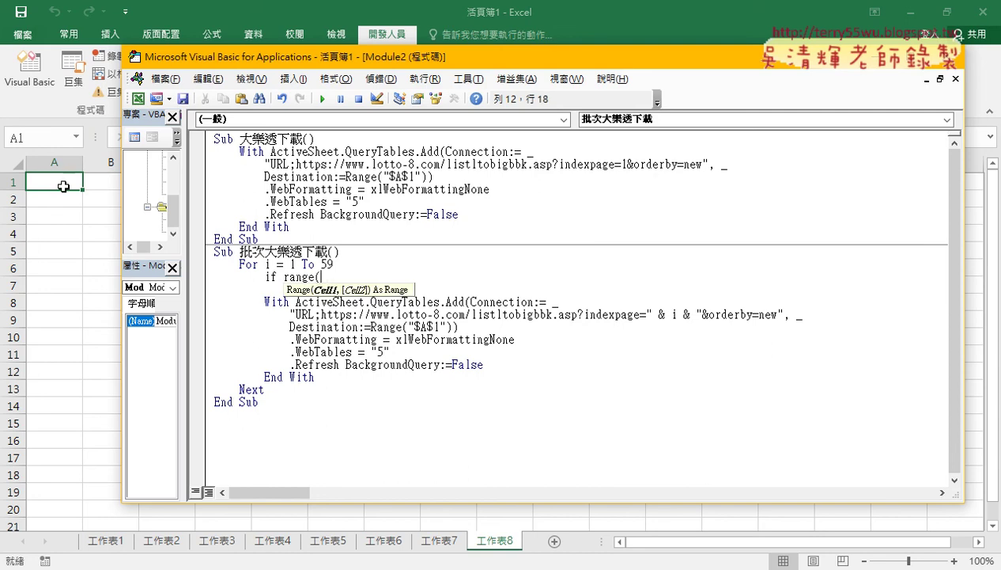
{"action": "type", "text": "\"A"}
{"action": "type", "text": "1\")="}
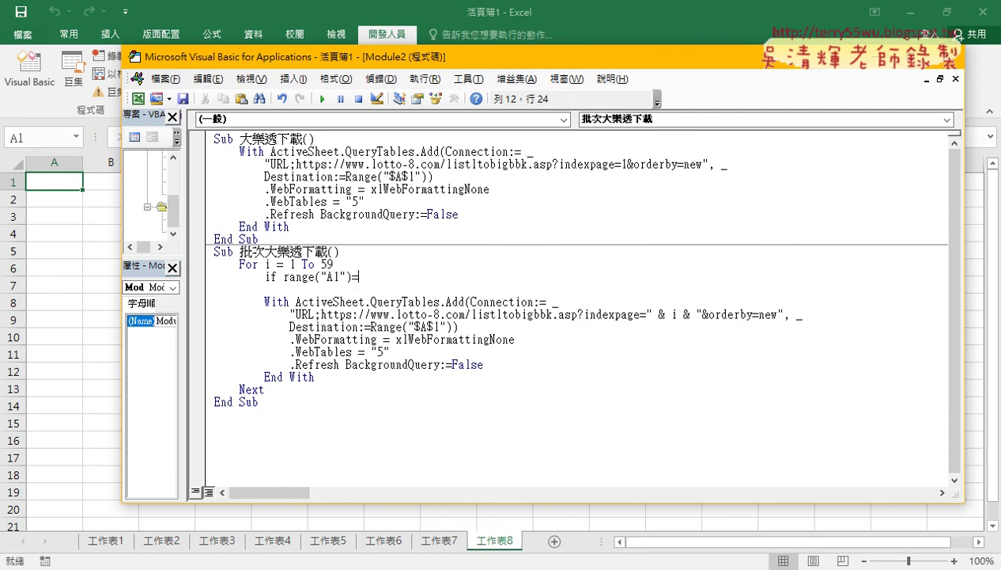
{"action": "type", "text": "\"\" t"}
{"action": "type", "text": "hen"}
{"action": "key", "text": "Return"}
{"action": "key", "text": "Return"}
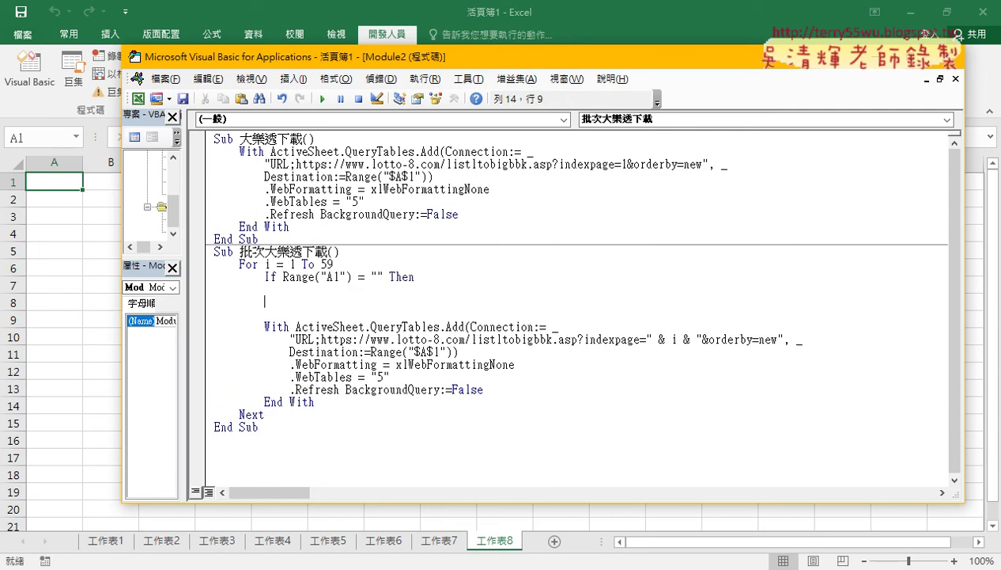
{"action": "type", "text": "else"}
{"action": "key", "text": "Return"}
{"action": "key", "text": "Return"}
{"action": "type", "text": "en"}
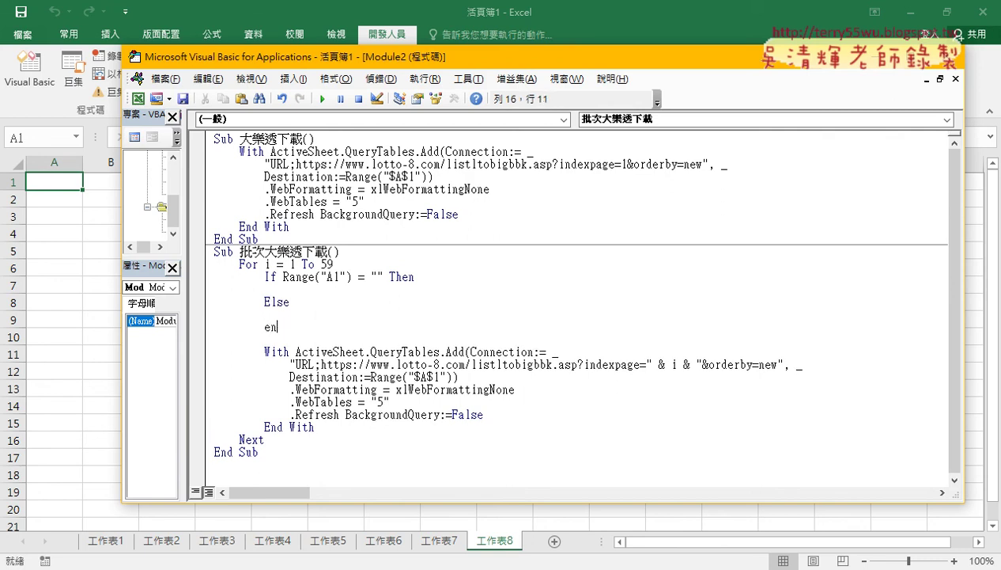
{"action": "type", "text": "d i"}
{"action": "type", "text": "f"}
Set r = 1 on an indented line in the If branch
{"action": "left_click", "coordinate": [291, 302]}
{"action": "left_click", "coordinate": [264, 314]}
{"action": "left_click", "coordinate": [264, 289]}
{"action": "key", "text": "Tab"}
{"action": "type", "text": "r"}
{"action": "type", "text": "=1"}
In the Else branch, set r = Range("A1").End(xlDown).Row + 1, then select the block to review
{"action": "key", "text": "Down"}
{"action": "key", "text": "Down"}
{"action": "key", "text": "Tab"}
{"action": "type", "text": "r="}
{"action": "type", "text": "ran"}
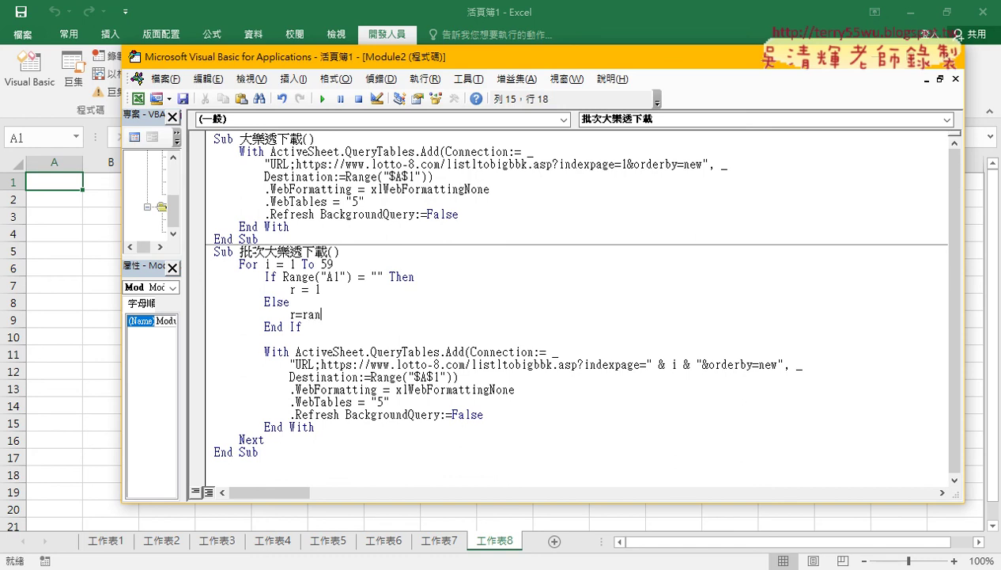
{"action": "type", "text": "ge("}
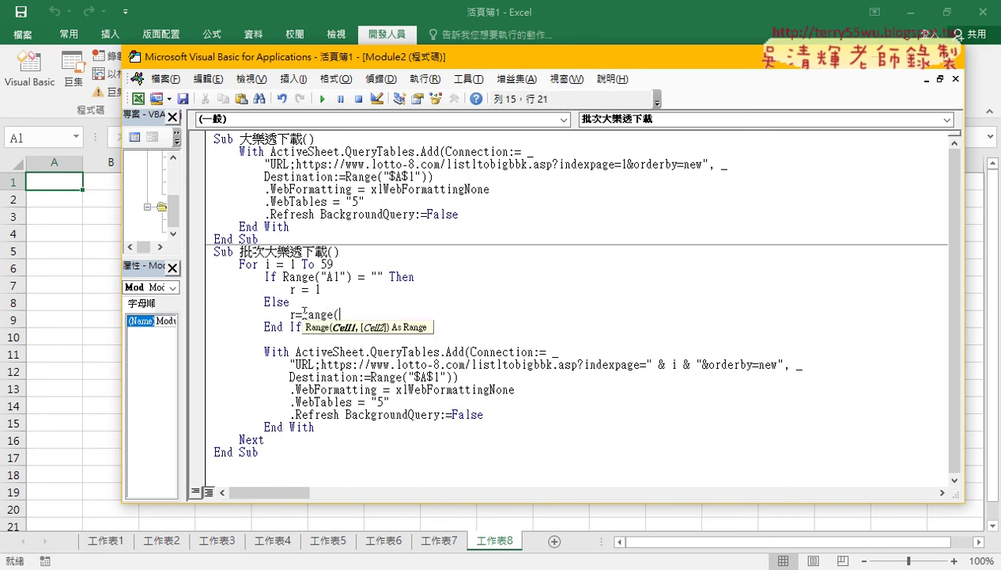
{"action": "type", "text": "\"A1"}
{"action": "type", "text": "\")"}
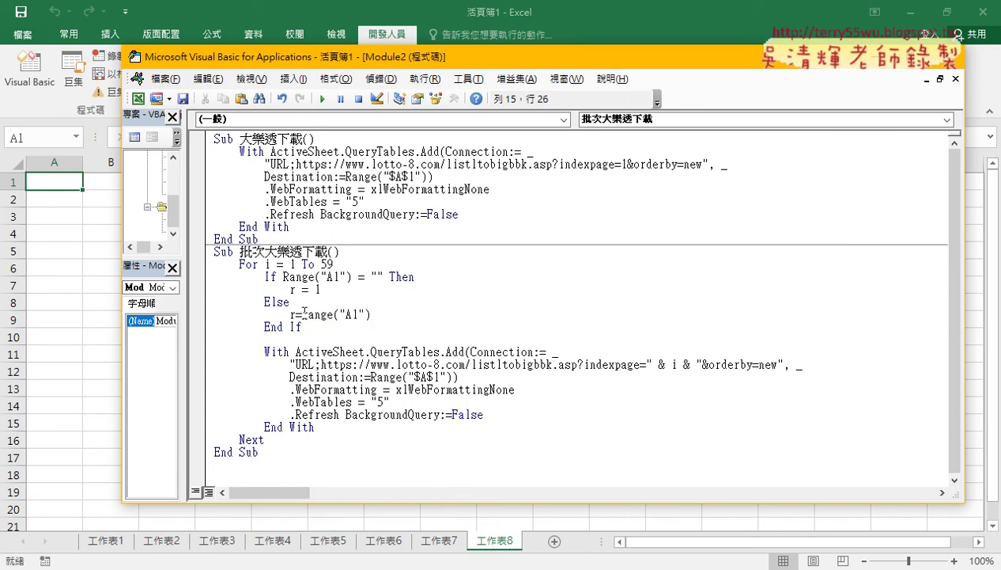
{"action": "type", "text": ".E"}
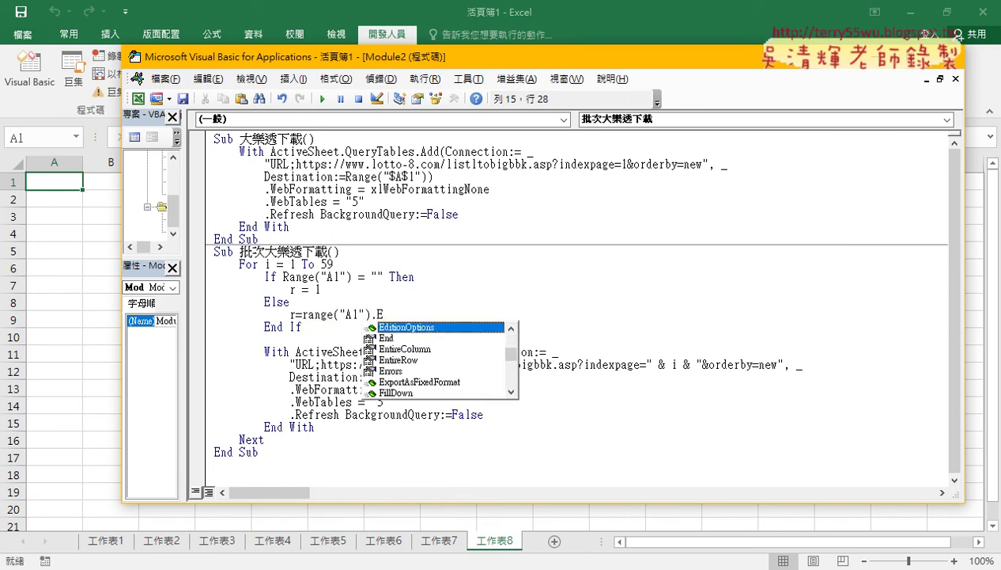
{"action": "type", "text": "nd ("}
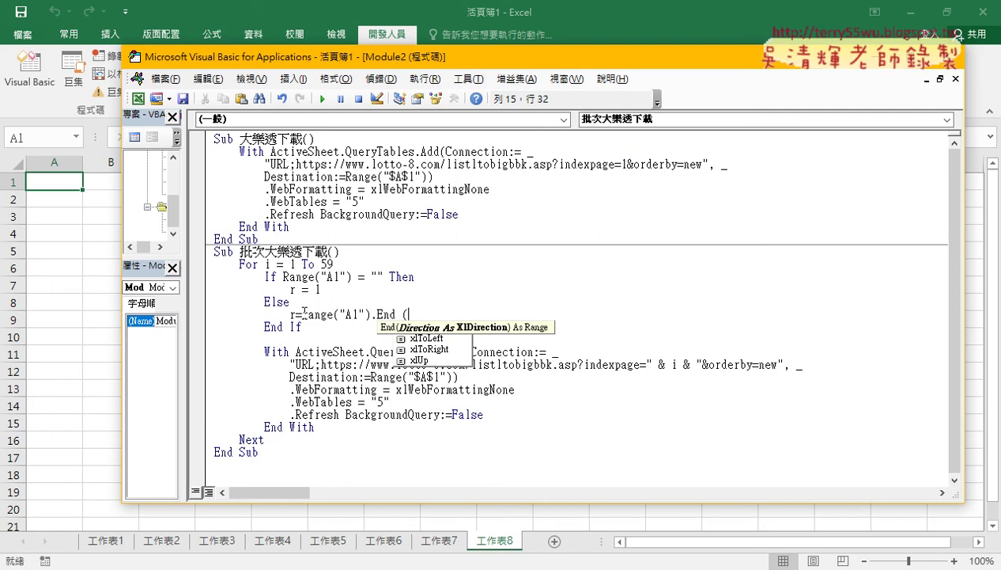
{"action": "type", "text": "xlDown )"}
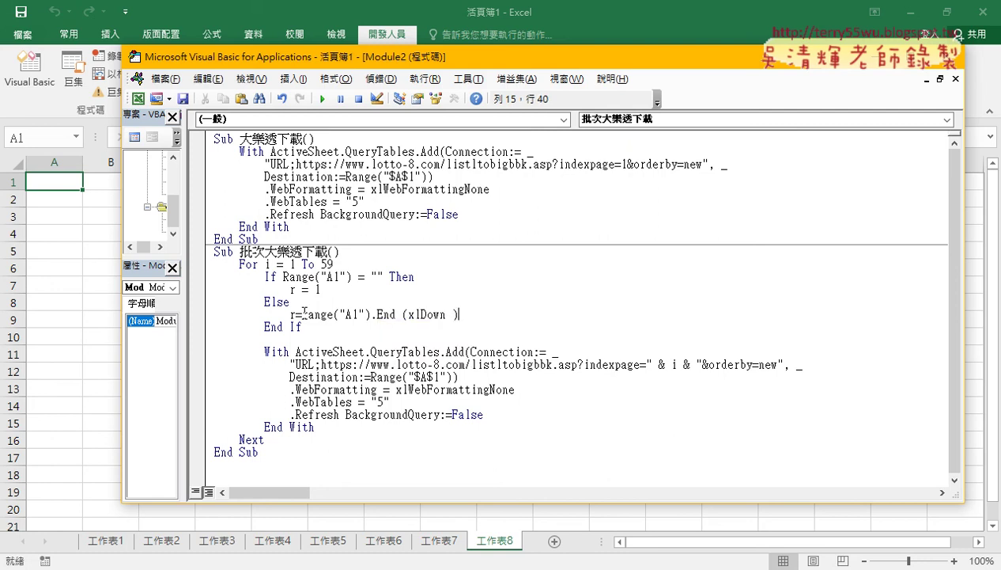
{"action": "type", "text": ".row"}
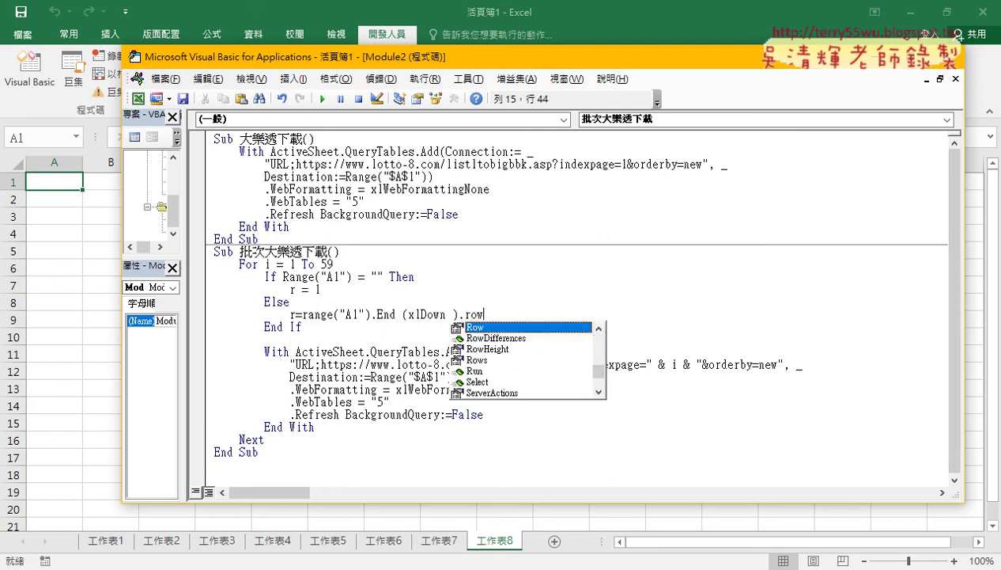
{"action": "type", "text": "+"}
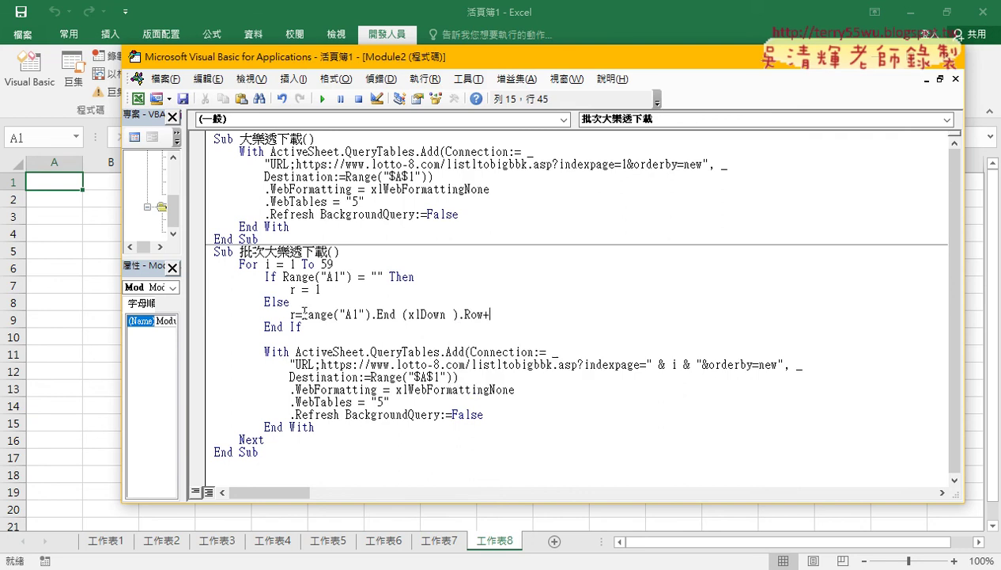
{"action": "type", "text": "1"}
{"action": "key", "text": "Down"}
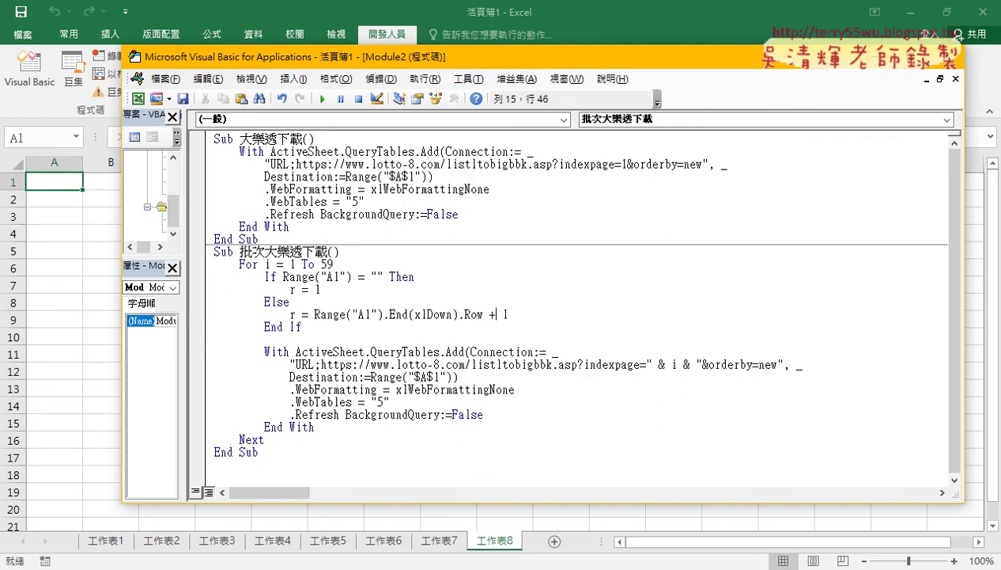
{"action": "left_click", "coordinate": [487, 314]}
{"action": "key", "text": "shift+Right"}
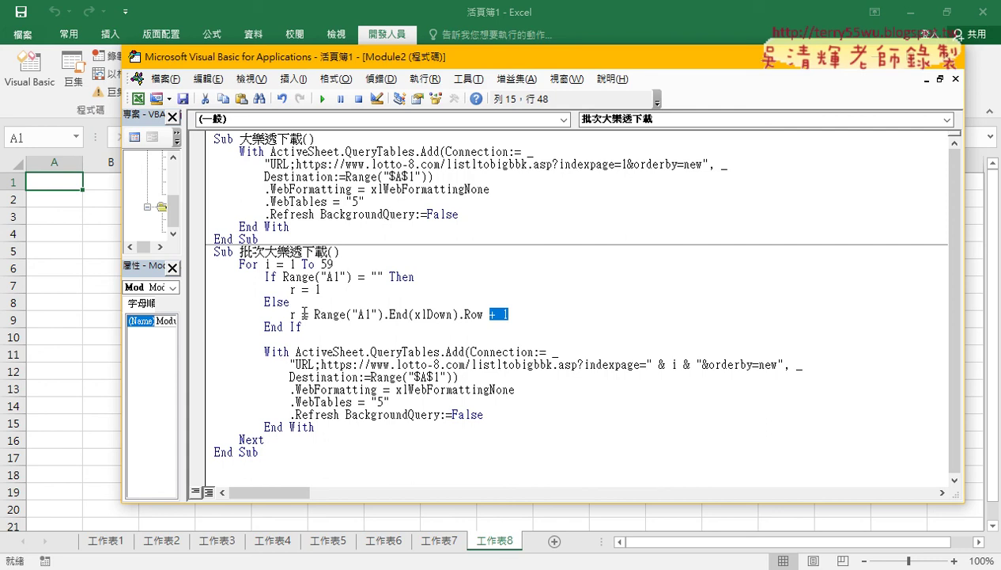
{"action": "left_click_drag", "start_coordinate": [302, 326], "coordinate": [218, 278]}
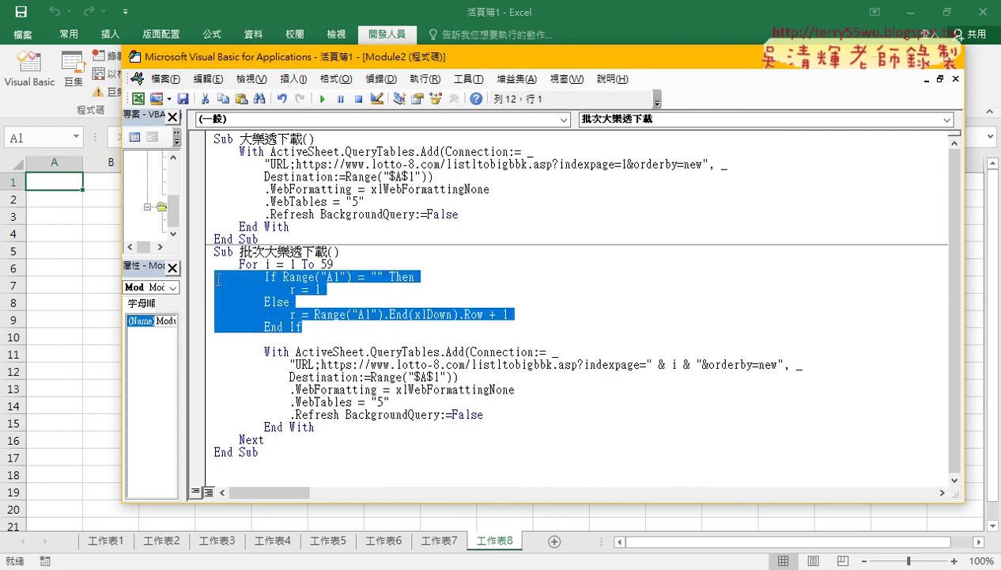
Delete the fixed row 1 from the "$A$1" Destination and try appending & r, then undo it
{"action": "left_click", "coordinate": [436, 376]}
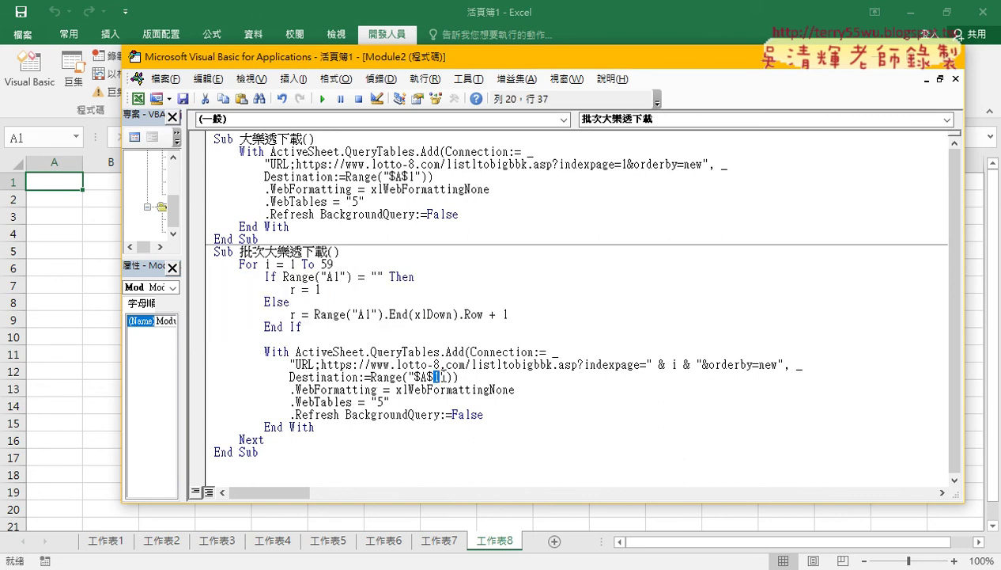
{"action": "left_click_drag", "start_coordinate": [445, 376], "coordinate": [408, 376]}
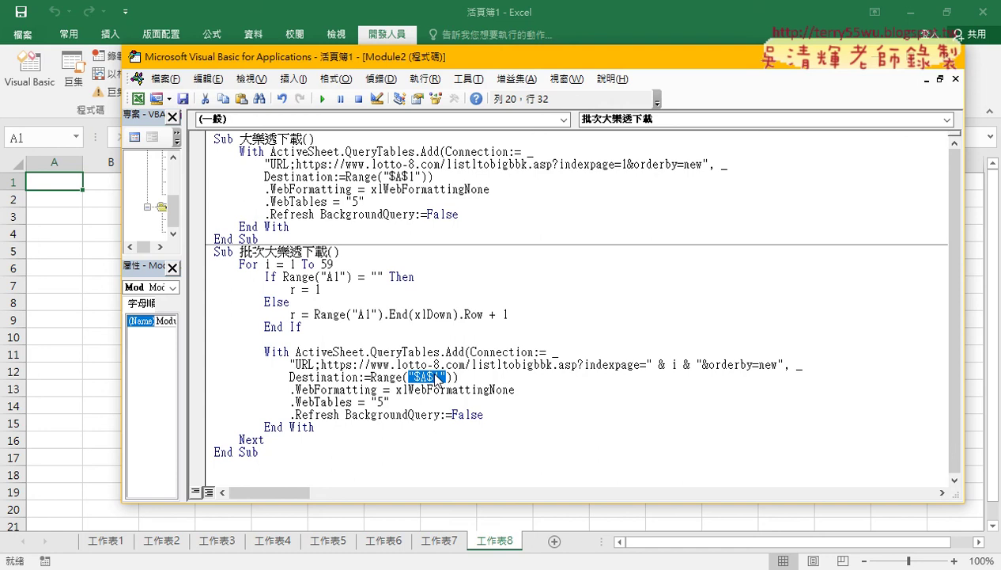
{"action": "left_click", "coordinate": [440, 377]}
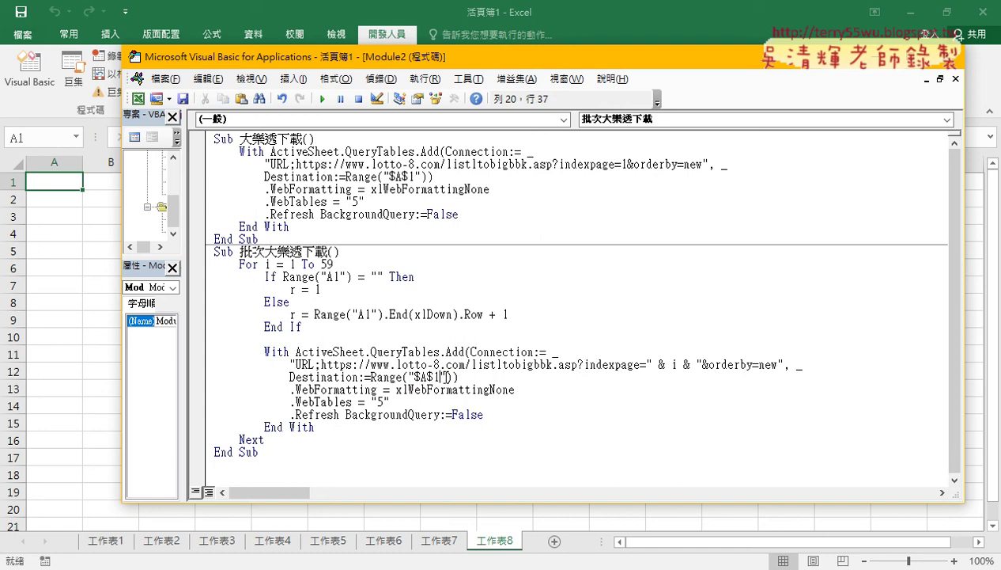
{"action": "key", "text": "shift+Left"}
{"action": "key", "text": "Delete"}
{"action": "key", "text": "Right"}
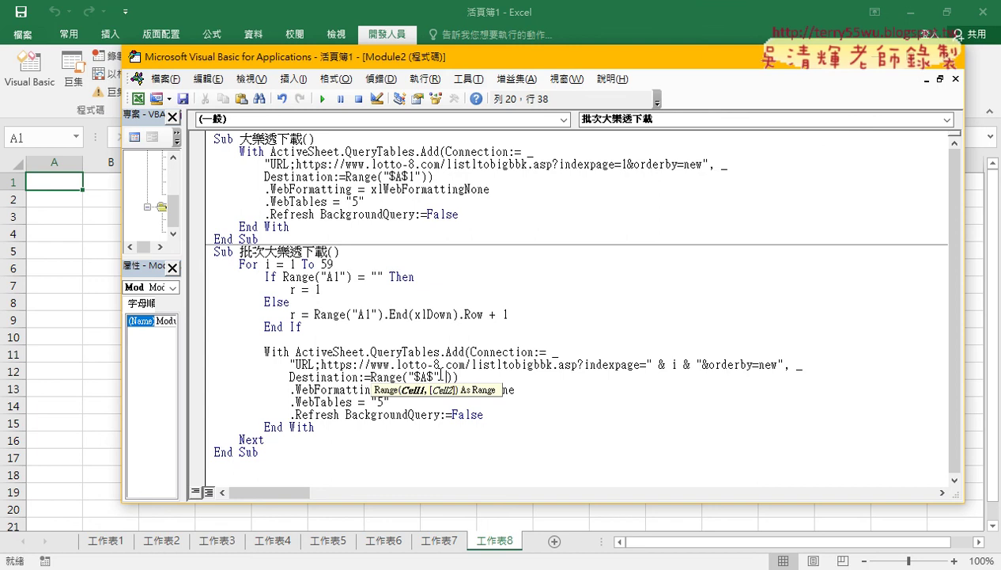
{"action": "type", "text": "&"}
{"action": "type", "text": " r"}
{"action": "key", "text": "Down"}
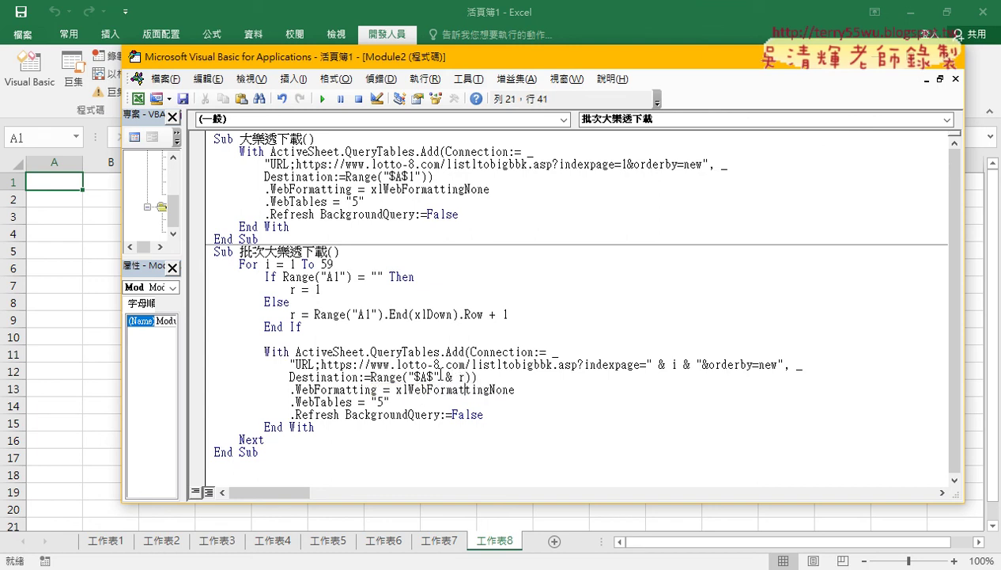
{"action": "left_click_drag", "start_coordinate": [440, 376], "coordinate": [466, 377]}
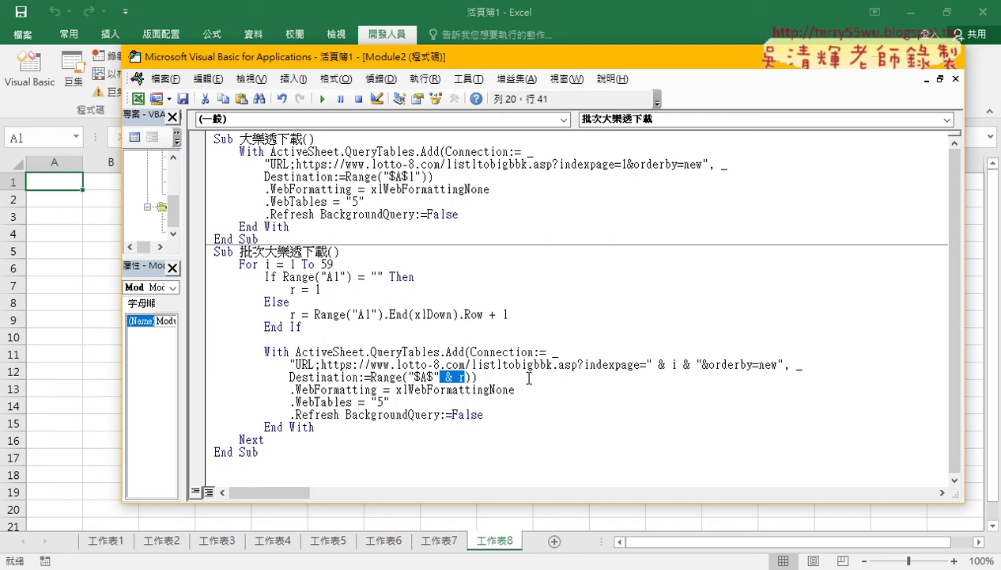
{"action": "key", "text": "ctrl+z"}
{"action": "key", "text": "ctrl+z"}
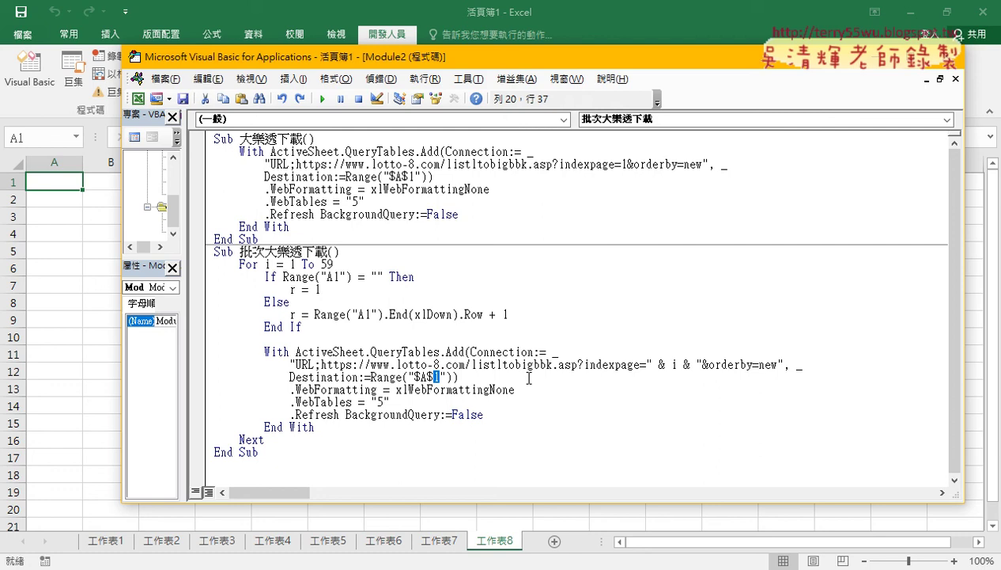
Rewrite the Destination address as "$A$" & r & "" and check the trailing part
{"action": "type", "text": "\""}
{"action": "key", "text": "Left"}
{"action": "type", "text": "&&"}
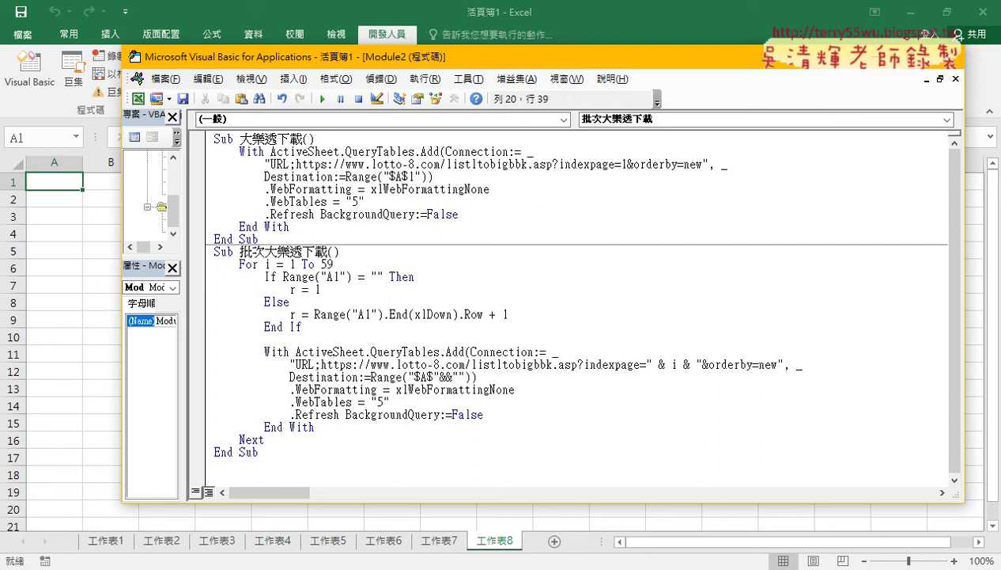
{"action": "key", "text": "Left"}
{"action": "type", "text": "r"}
{"action": "left_click", "coordinate": [443, 377]}
{"action": "key", "text": "Delete"}
{"action": "key", "text": "Delete"}
{"action": "key", "text": "Delete"}
{"action": "type", "text": "& r &"}
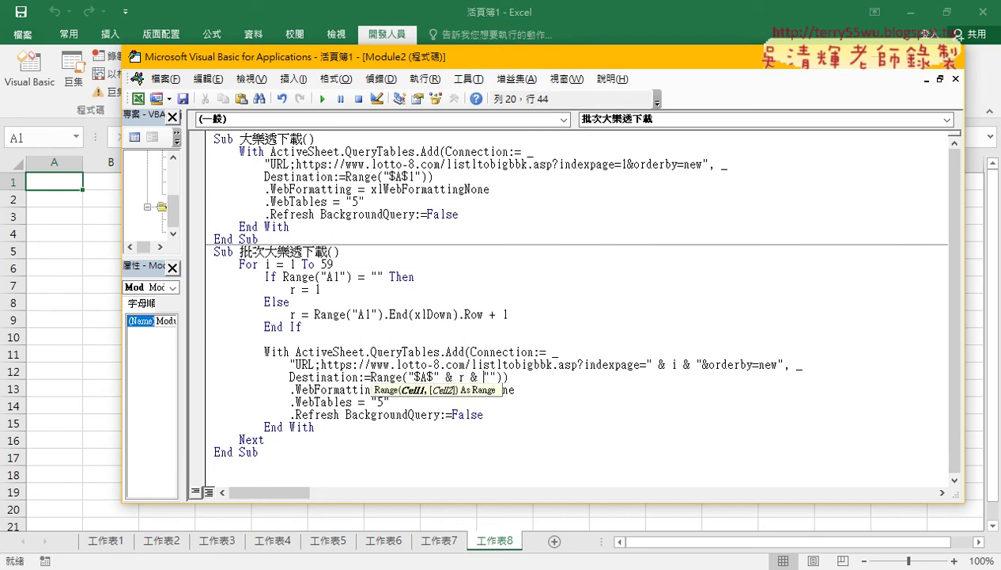
{"action": "key", "text": "Down"}
{"action": "key", "text": "Down"}
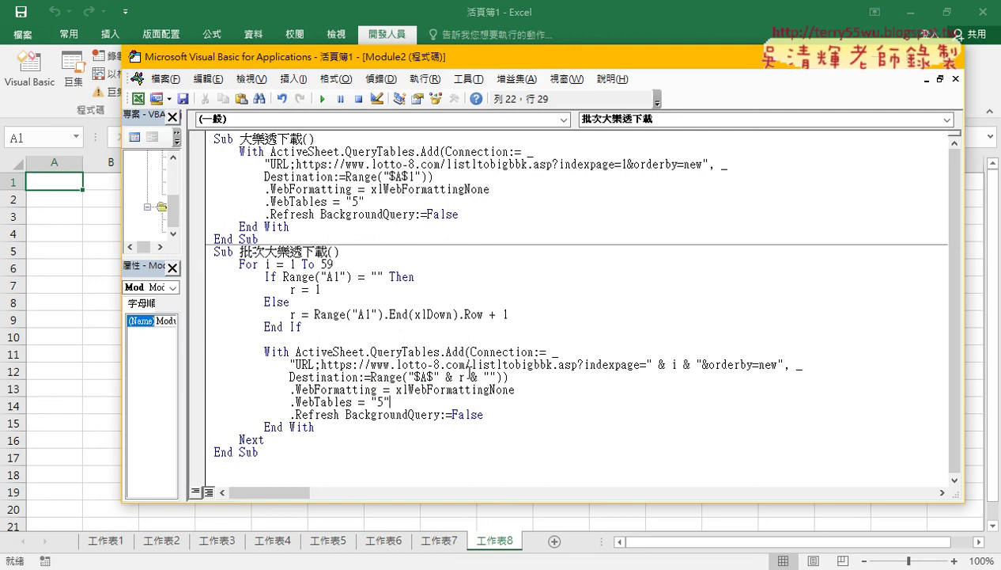
{"action": "left_click_drag", "start_coordinate": [463, 377], "coordinate": [495, 377]}
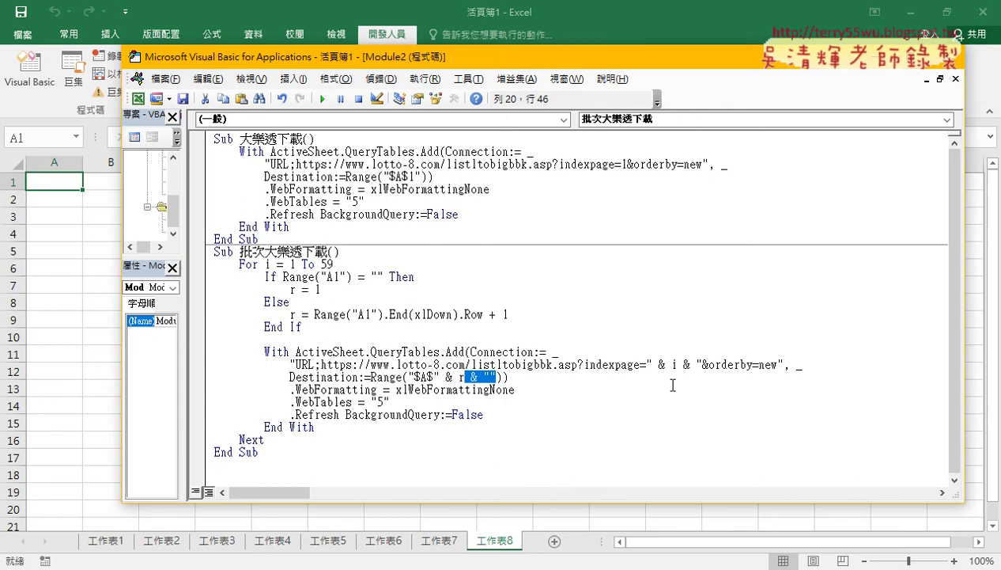
Select the next-empty-row If block and run the 批次大樂透下載 macro with the worksheet visible
{"action": "mouse_move", "coordinate": [302, 326]}
{"action": "left_mouse_down"}
{"action": "mouse_move", "coordinate": [207, 294]}
{"action": "mouse_move", "coordinate": [200, 279]}
{"action": "left_mouse_up"}
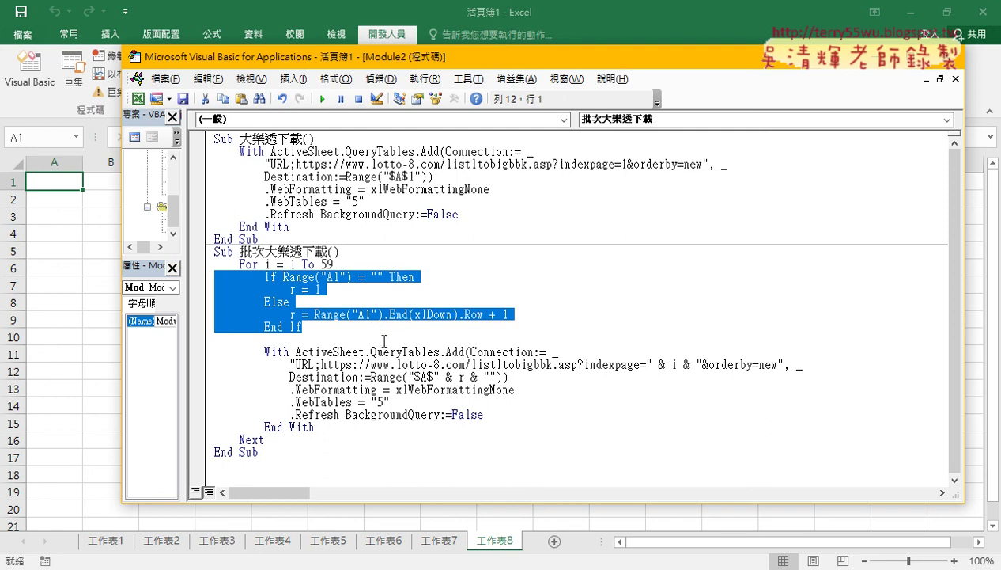
{"action": "left_click_drag", "start_coordinate": [385, 64], "coordinate": [533, 67]}
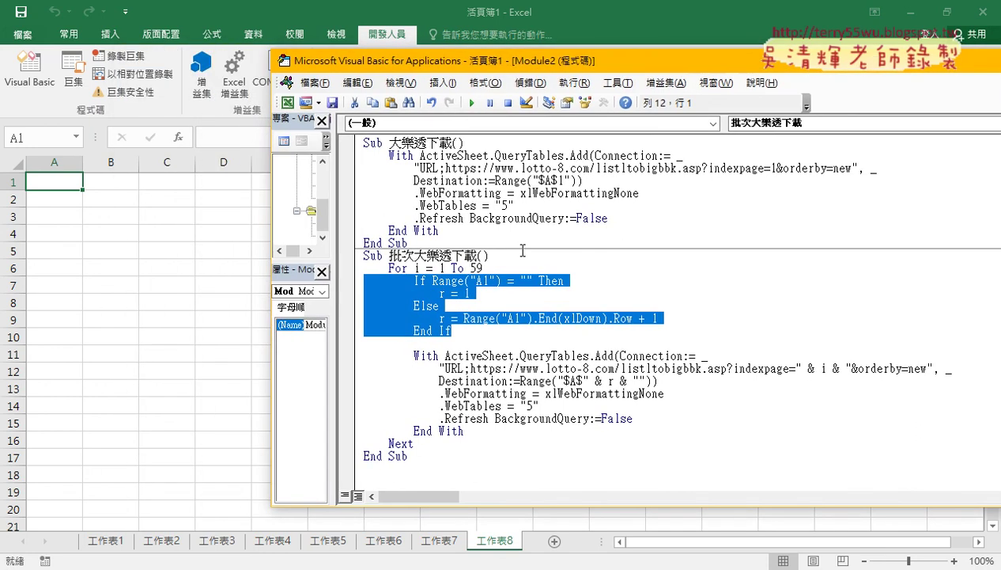
{"action": "left_click", "coordinate": [510, 318]}
{"action": "left_click", "coordinate": [472, 103]}
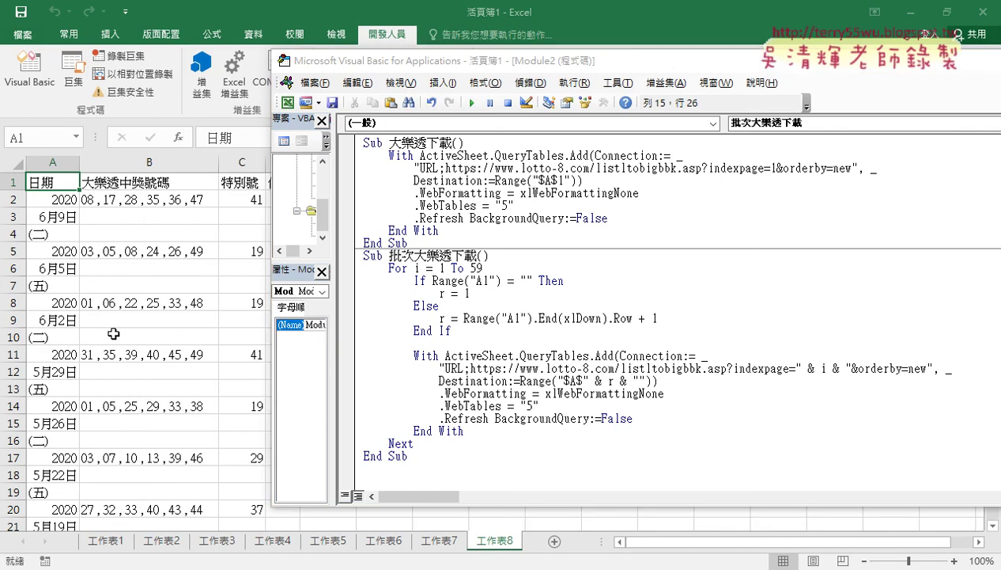
Return to 工作表8 and select row 92, where the header row repeats
{"action": "left_click", "coordinate": [112, 323]}
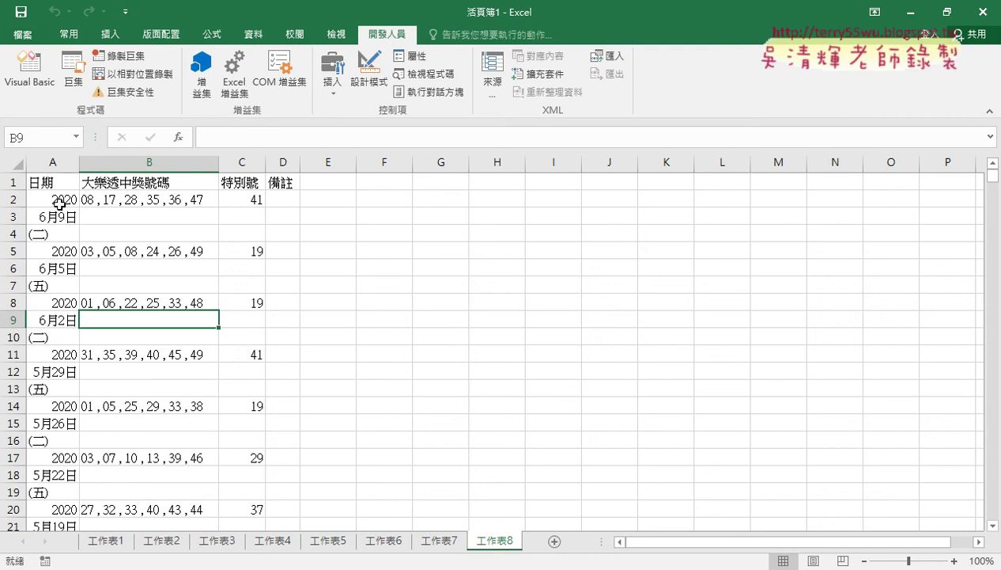
{"action": "scroll", "coordinate": [78, 418], "scroll_direction": "down", "scroll_amount": 2}
{"action": "scroll", "coordinate": [82, 426], "scroll_direction": "down", "scroll_amount": 8}
{"action": "scroll", "coordinate": [82, 426], "scroll_direction": "down", "scroll_amount": 8}
{"action": "scroll", "coordinate": [83, 411], "scroll_direction": "down", "scroll_amount": 8}
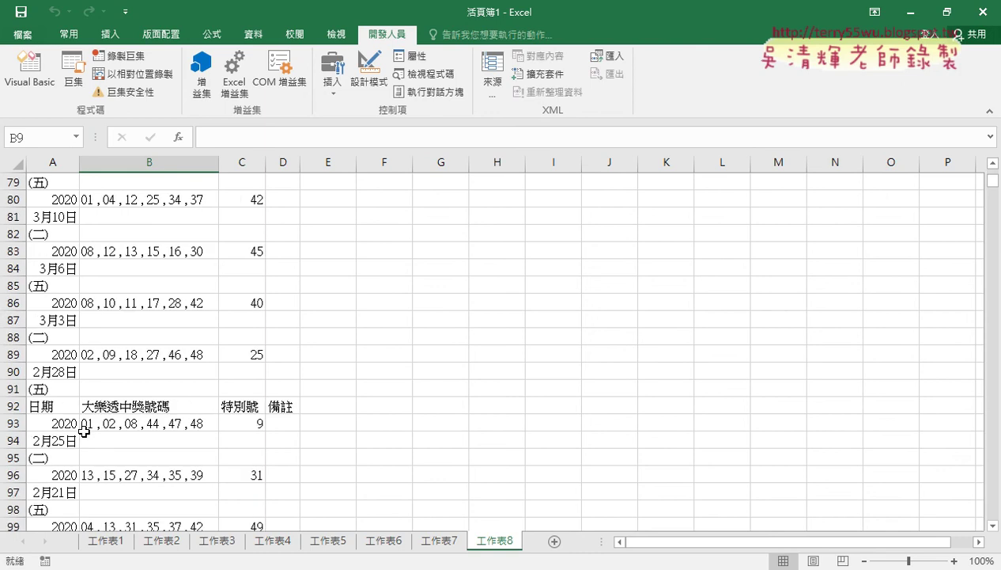
{"action": "left_click", "coordinate": [11, 406]}
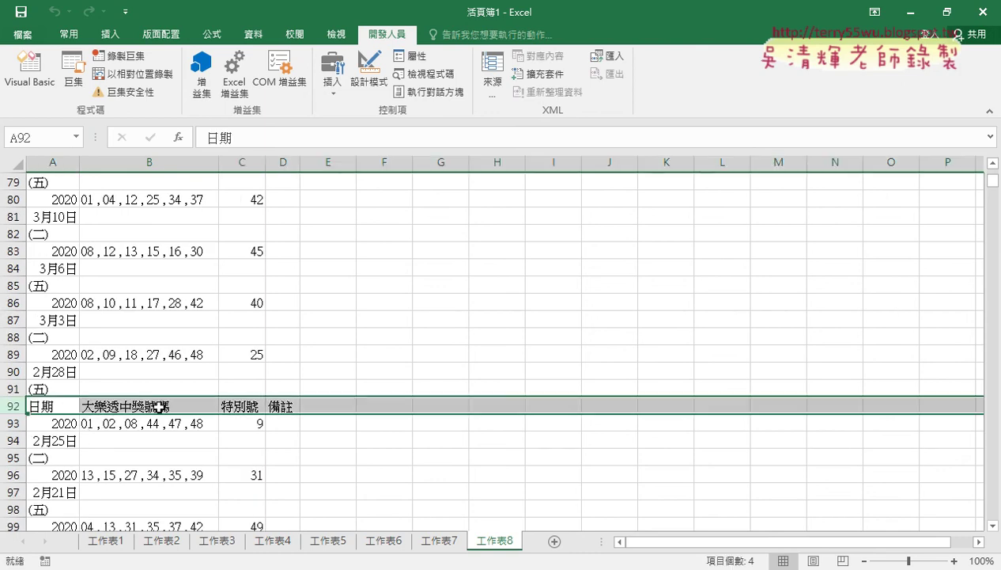
Compare the dates stored in A89 and A90, then select rows 90–91
{"action": "left_click", "coordinate": [62, 367]}
{"action": "left_click", "coordinate": [61, 356]}
{"action": "left_click", "coordinate": [62, 369]}
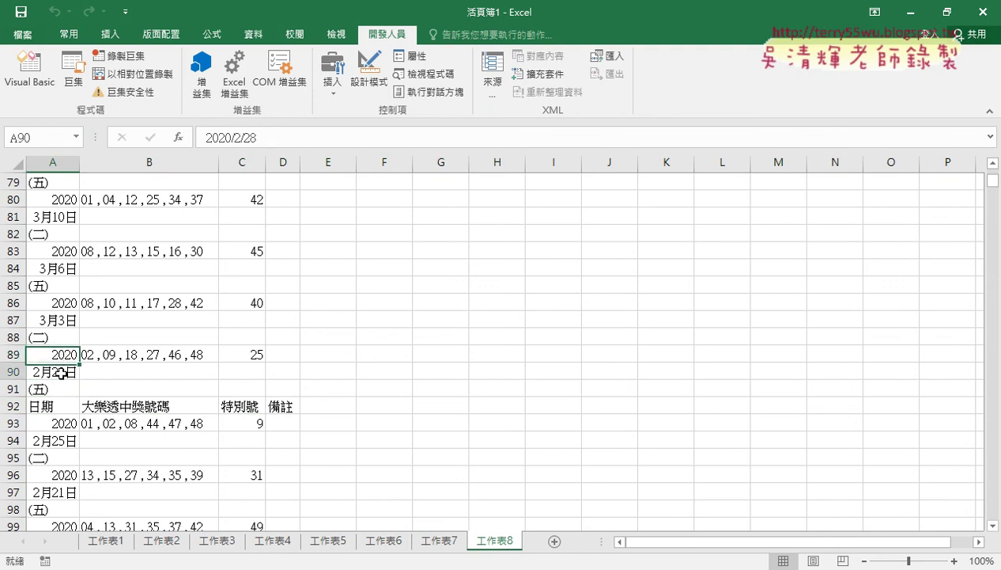
{"action": "left_click", "coordinate": [62, 356]}
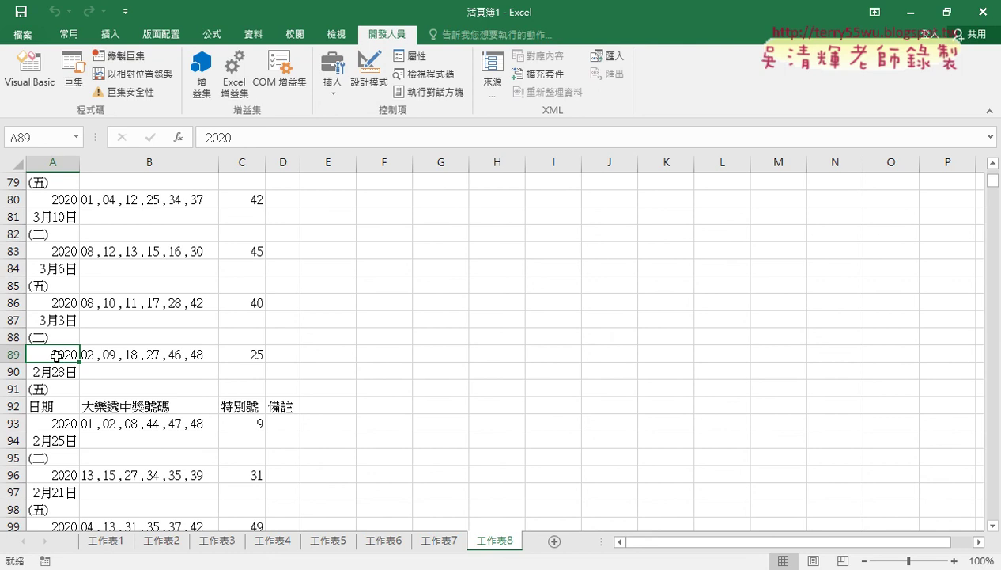
{"action": "left_click", "coordinate": [57, 369]}
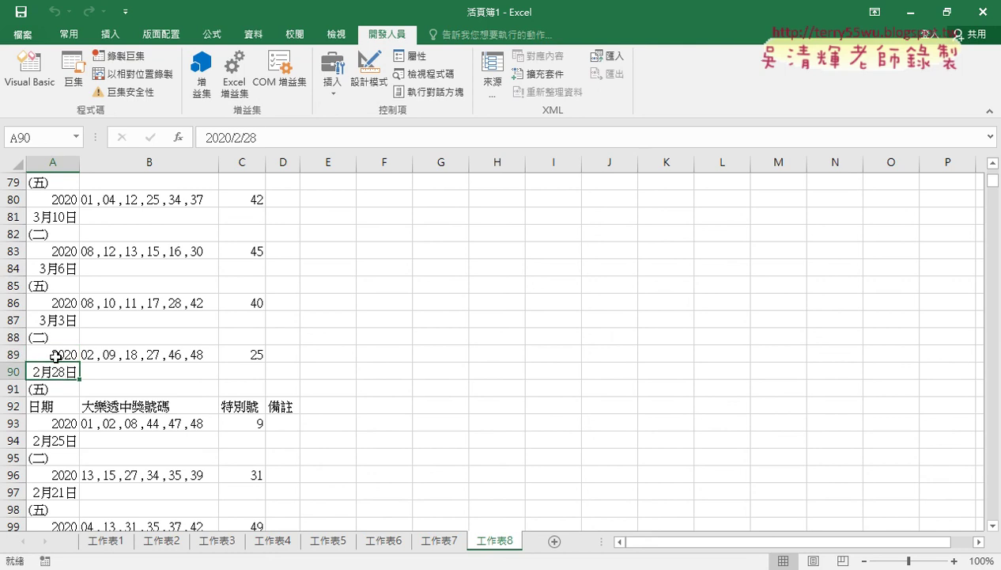
{"action": "left_click", "coordinate": [56, 356]}
{"action": "left_click_drag", "start_coordinate": [14, 371], "coordinate": [14, 389]}
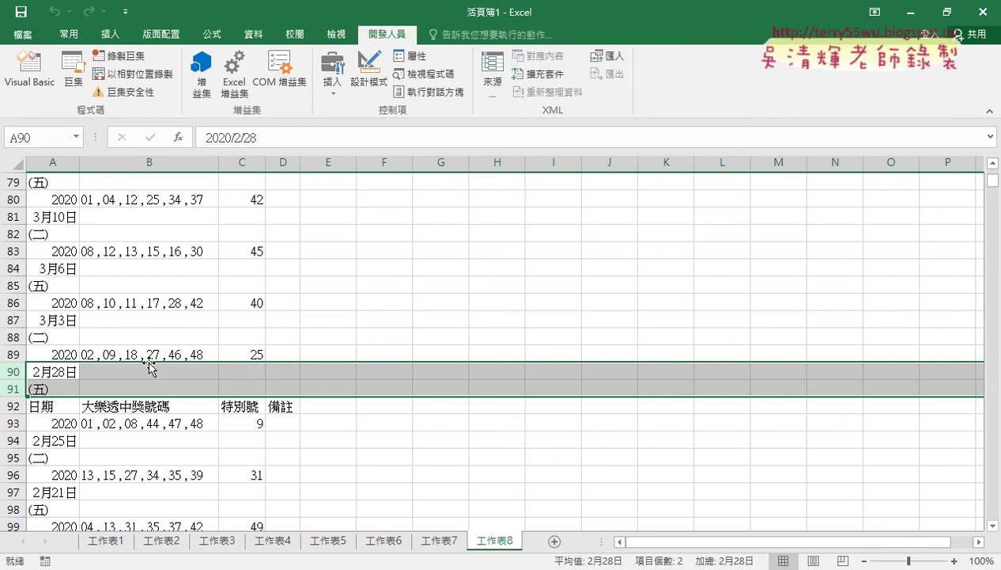
Go back to the top of the sheet and select column B of winning numbers
{"action": "scroll", "coordinate": [148, 373], "scroll_direction": "up", "scroll_amount": 5}
{"action": "scroll", "coordinate": [162, 384], "scroll_direction": "up", "scroll_amount": 3}
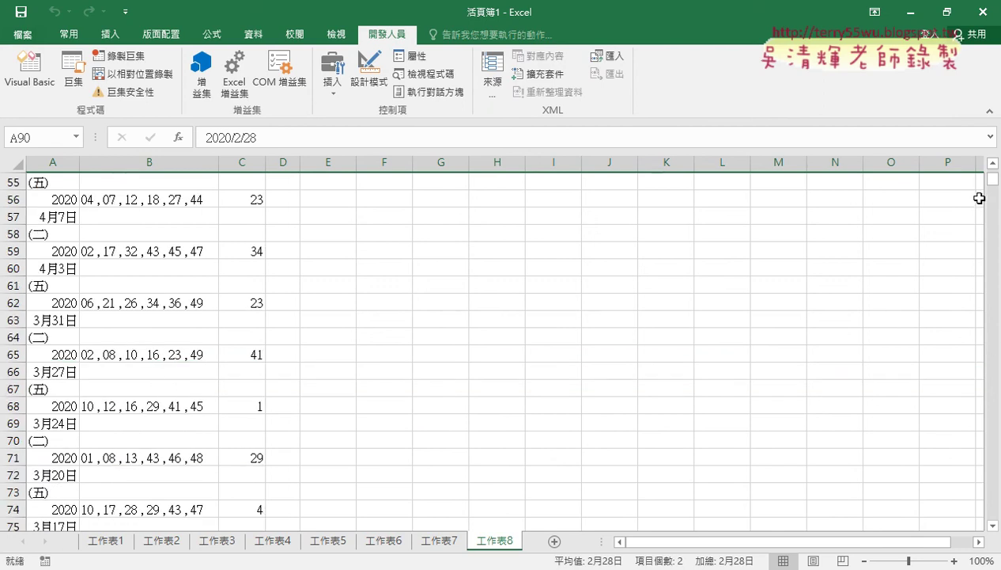
{"action": "left_click_drag", "start_coordinate": [992, 179], "coordinate": [991, 158]}
{"action": "left_click", "coordinate": [151, 165]}
{"action": "left_click", "coordinate": [150, 164]}
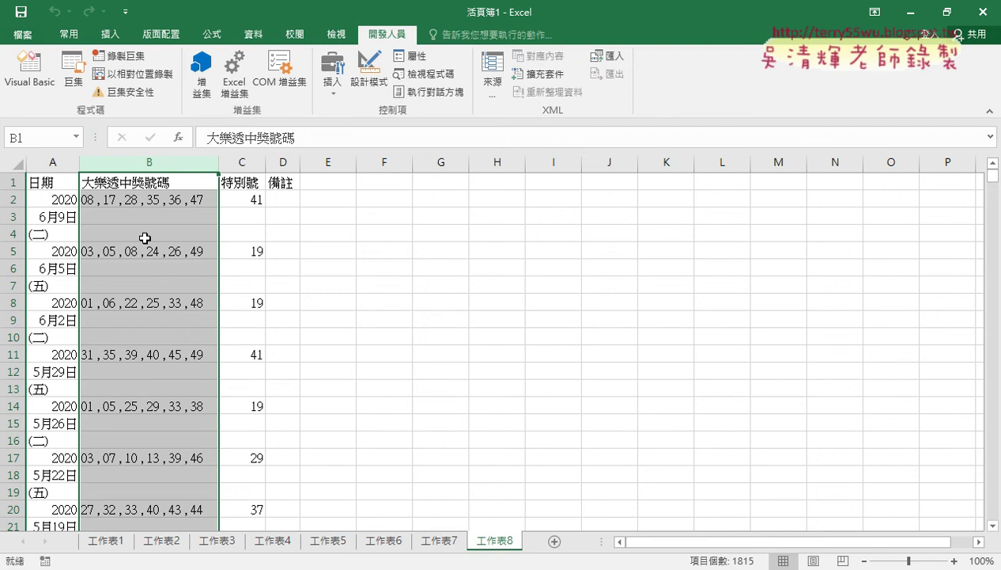
In the 02_大樂透歷史資料下載 Google Doc, select the If…End If lines of the batch macro
{"action": "key", "text": "alt+Tab"}
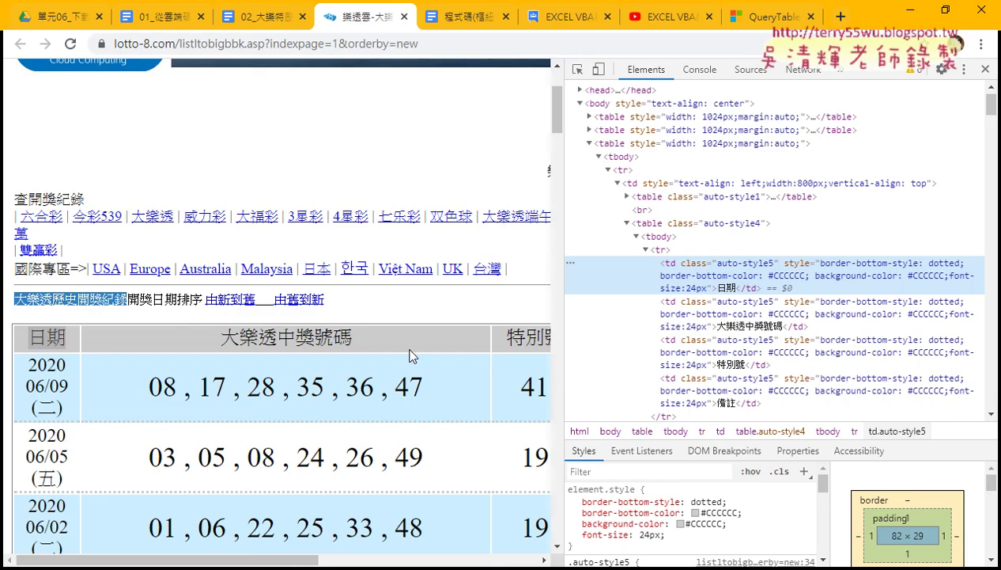
{"action": "left_click", "coordinate": [269, 16]}
{"action": "scroll", "coordinate": [319, 393], "scroll_direction": "down", "scroll_amount": 3}
{"action": "scroll", "coordinate": [319, 392], "scroll_direction": "down", "scroll_amount": 10}
{"action": "scroll", "coordinate": [319, 393], "scroll_direction": "down", "scroll_amount": 5}
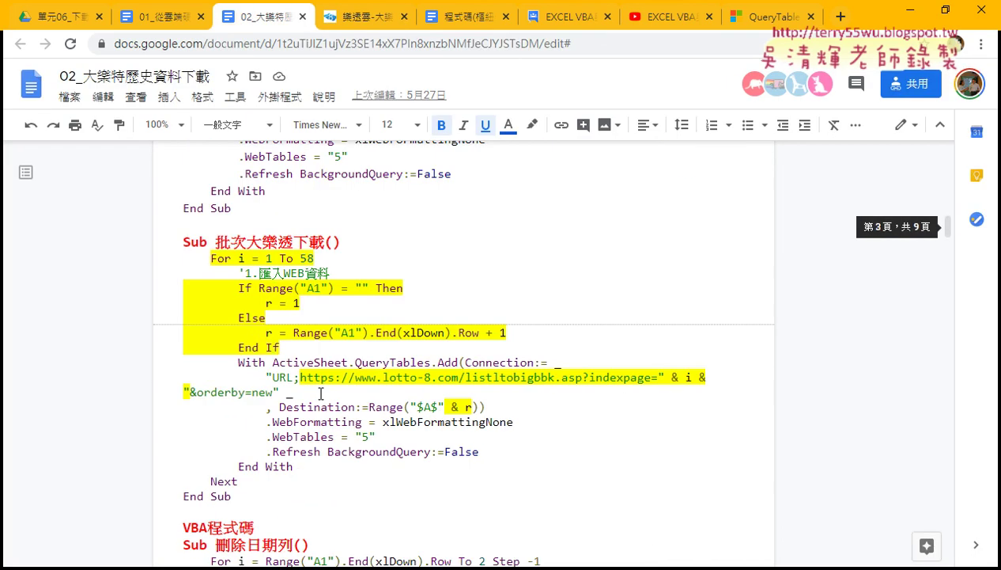
{"action": "left_click_drag", "start_coordinate": [287, 348], "coordinate": [178, 288]}
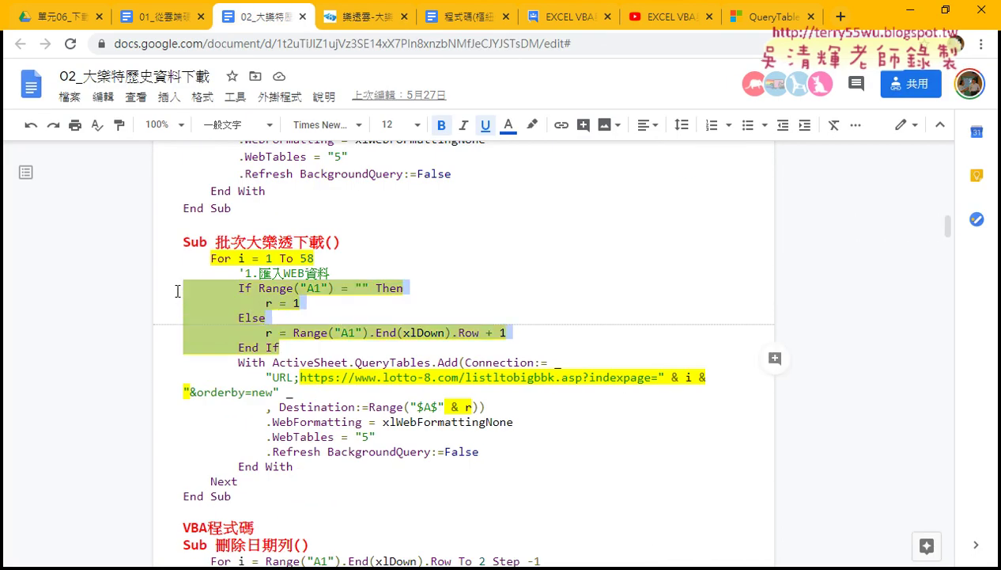